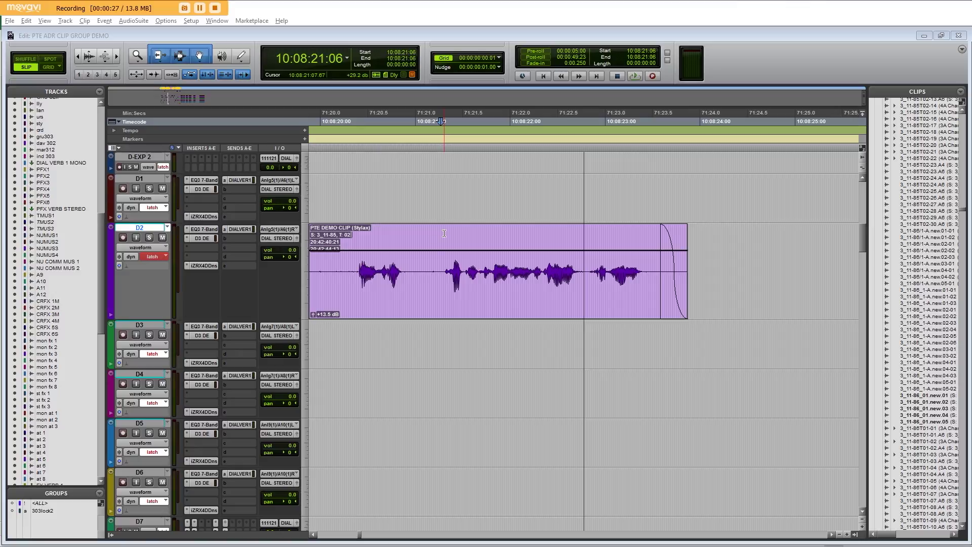
Add one new mono audio track and move it between tracks D2 and D3
right_click(149, 321)
click(181, 399)
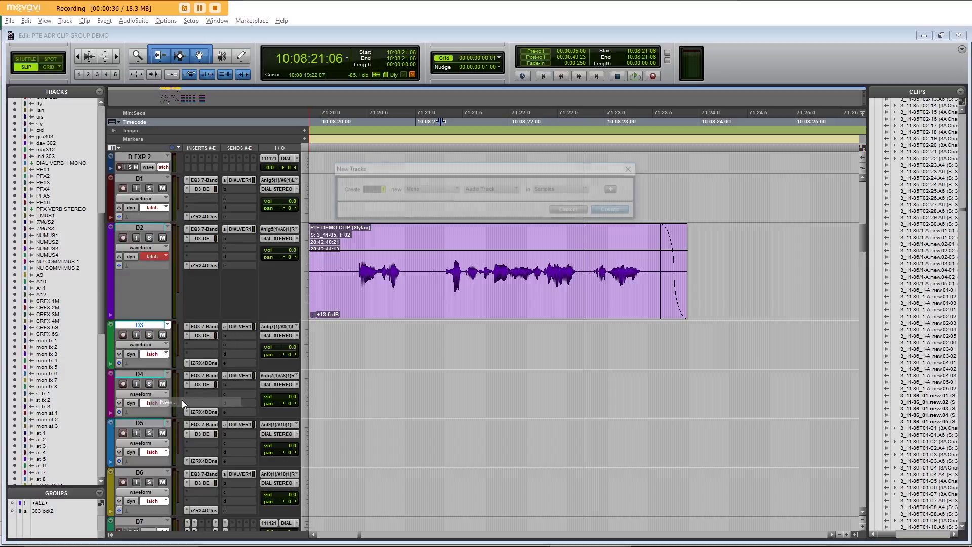
click(620, 211)
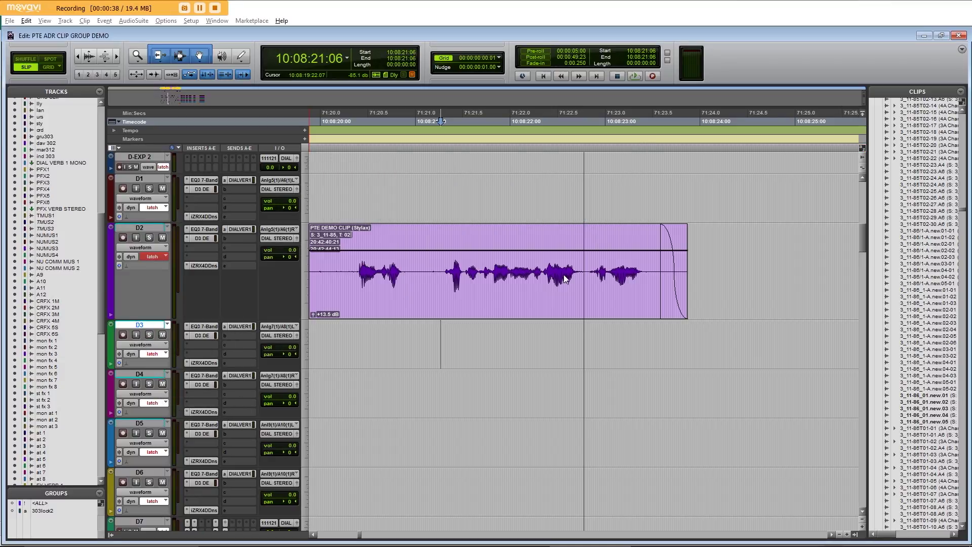
drag(142, 374, 144, 331)
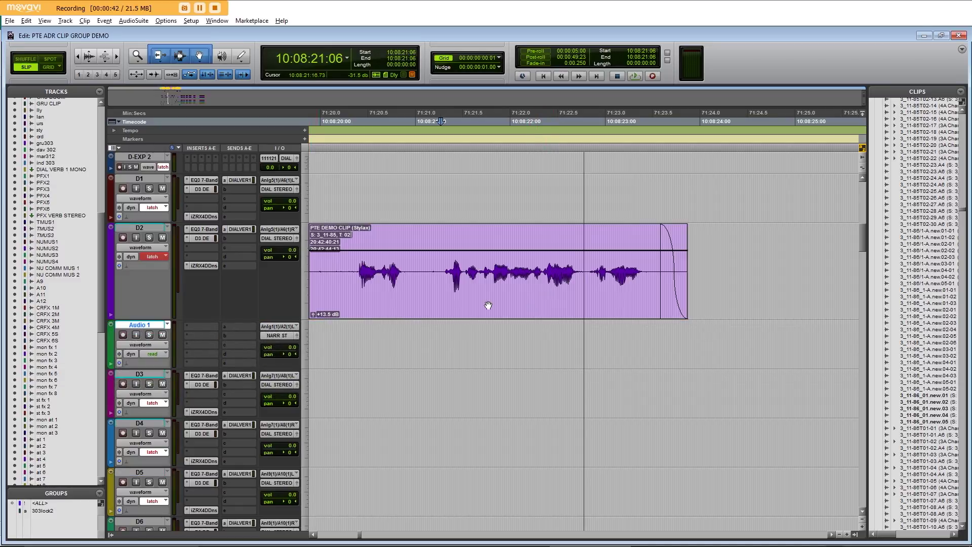
Rename the new track from Audio 1 to CHARACTER1
double_click(151, 326)
text(CHARACTER1)
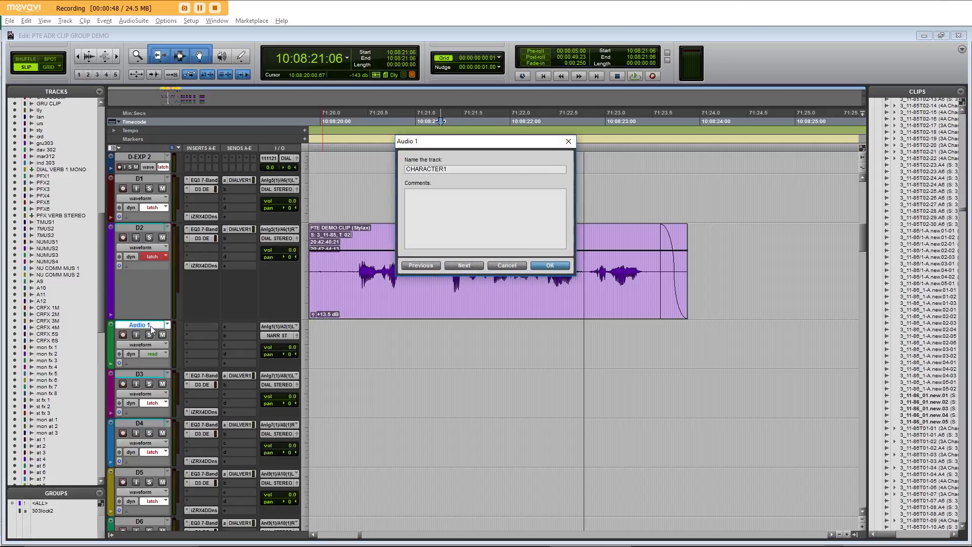
key(Return)
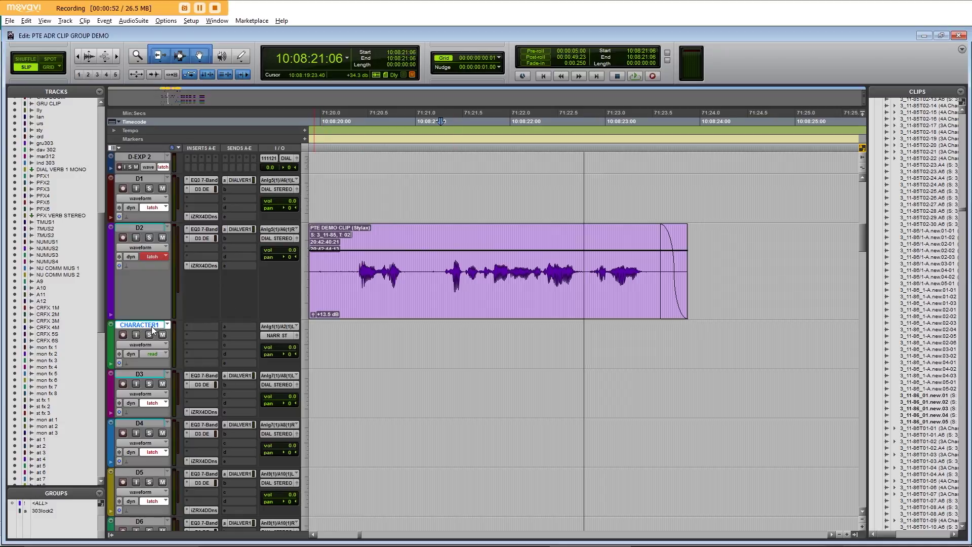
Mark the dialogue line on D2 from 10:08:21:08 to 10:08:22:19 during playback
drag(442, 237, 586, 246)
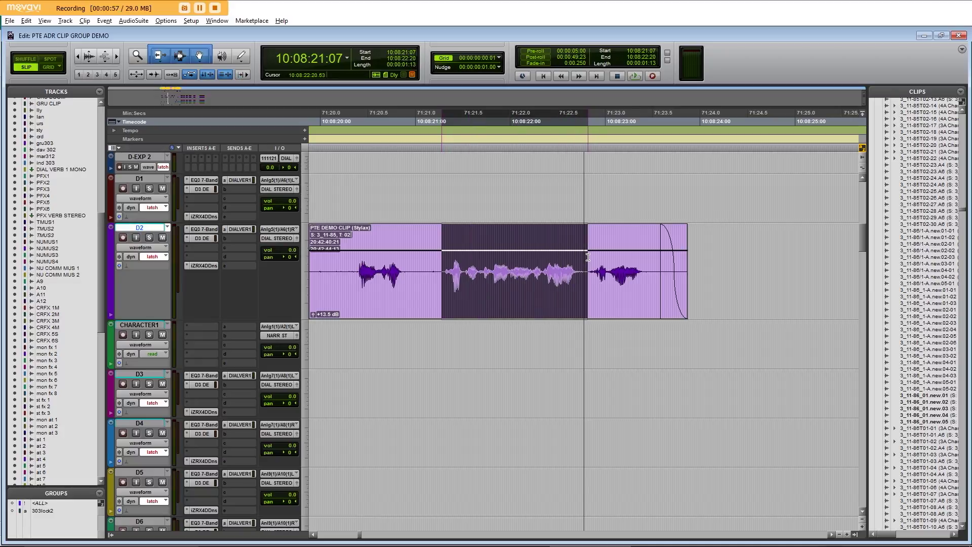
click(437, 242)
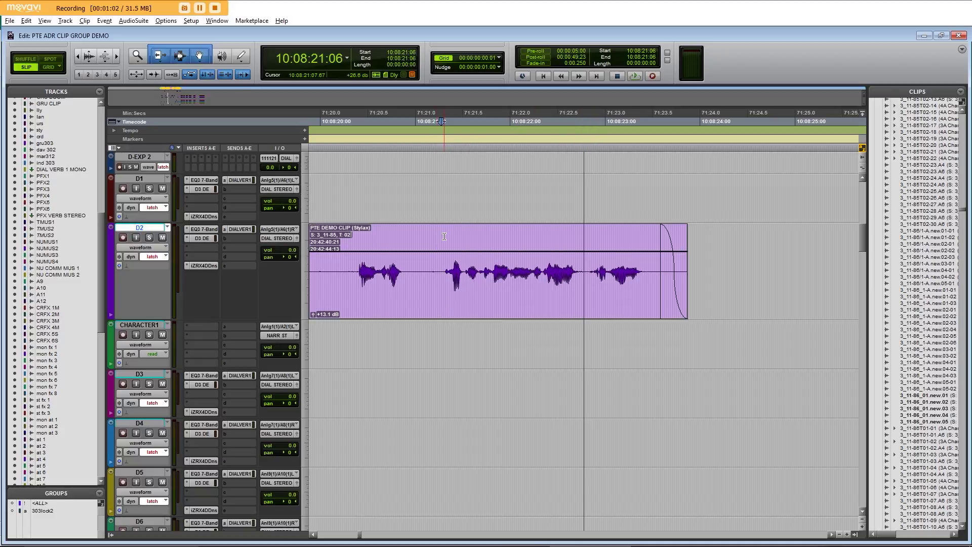
key(Left)
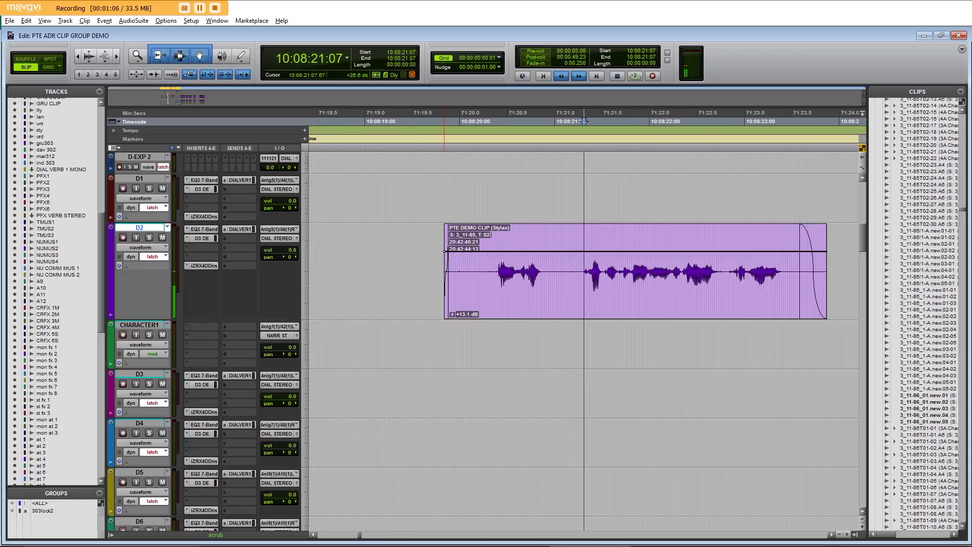
key(Down)
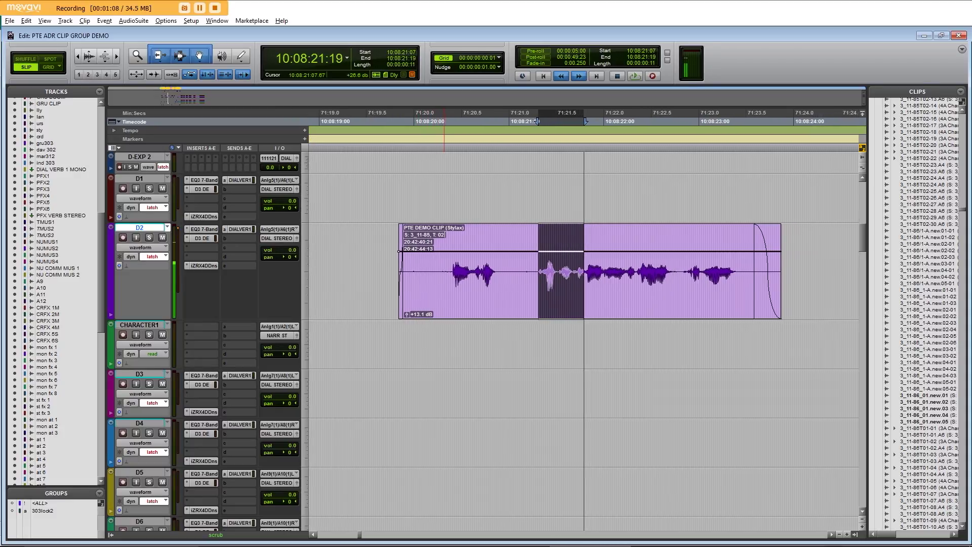
key(Up)
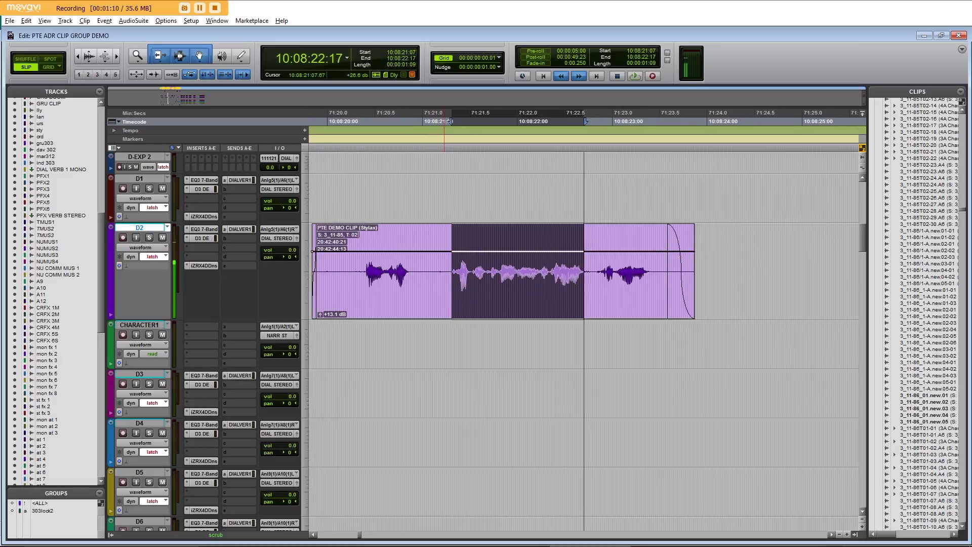
key(space)
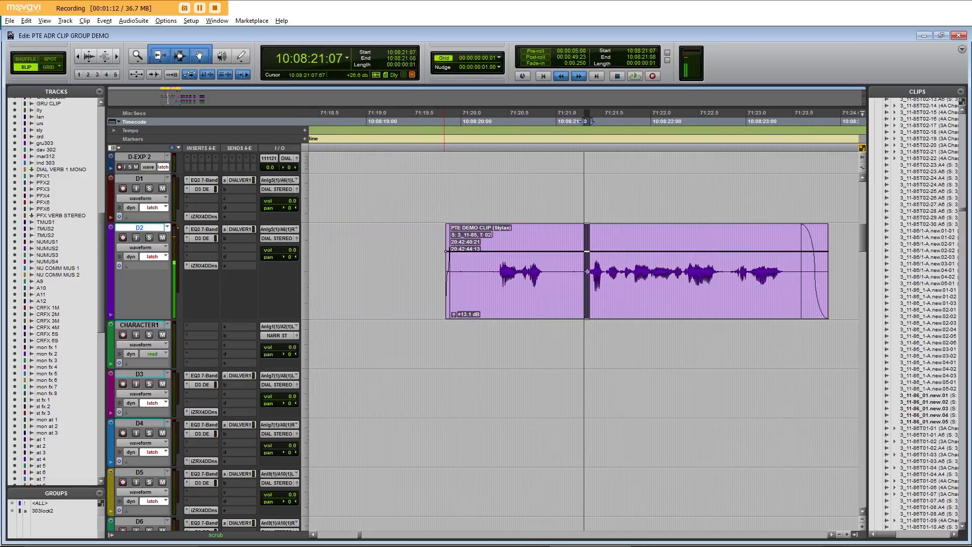
key(space)
key(Down)
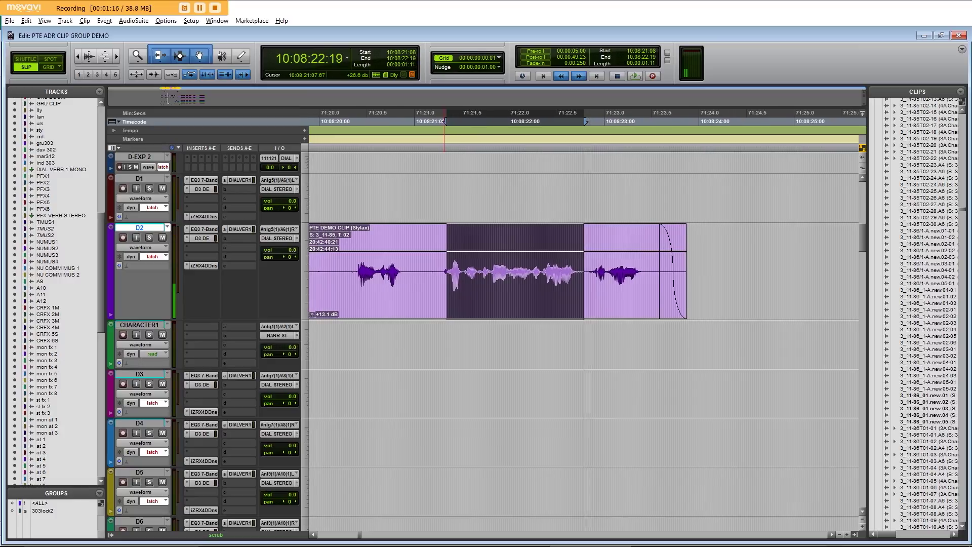
key(space)
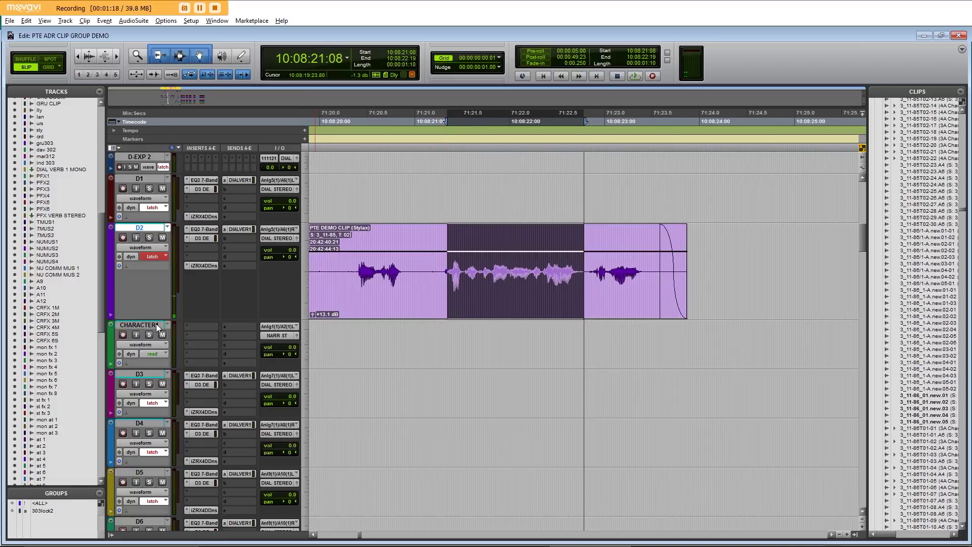
Move the marked range onto CHARACTER1 and turn it into a clip group
click(153, 325)
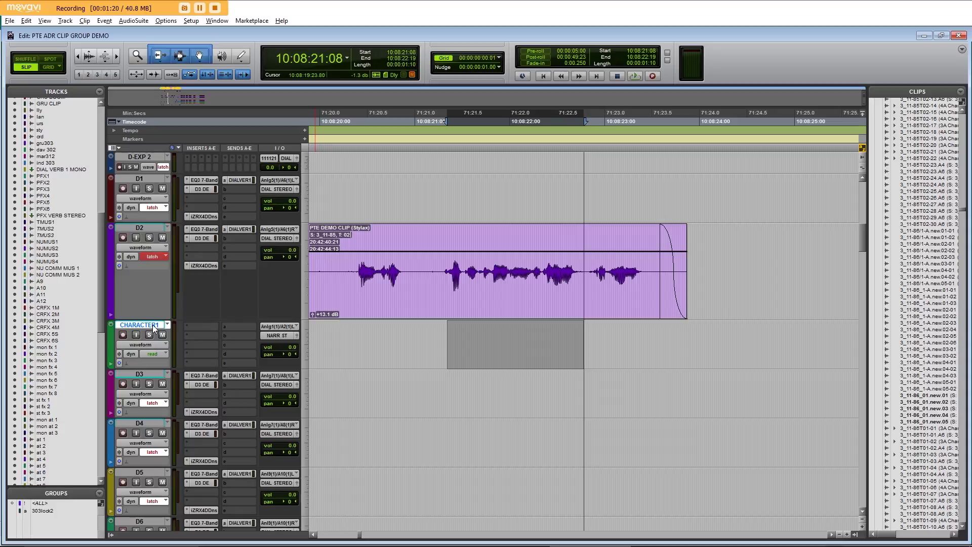
right_click(530, 351)
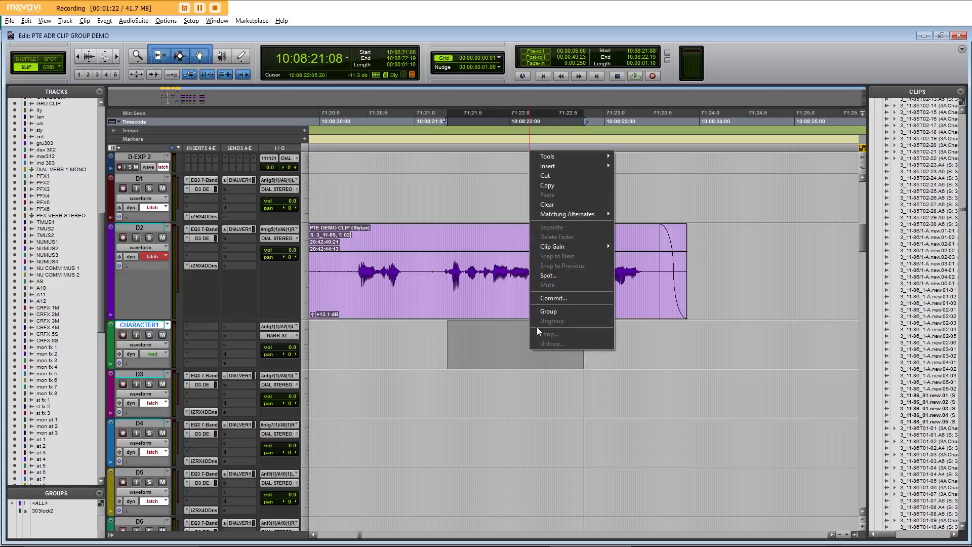
click(553, 312)
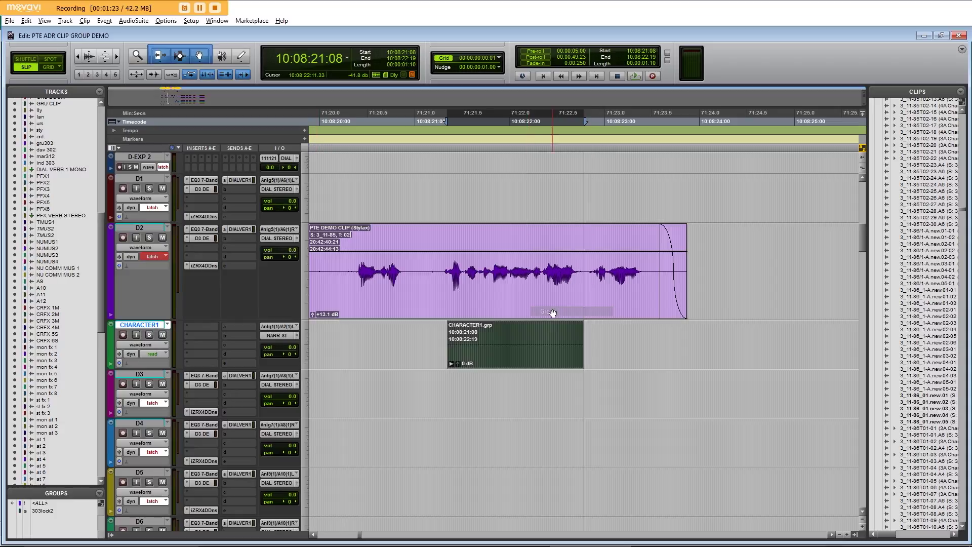
Rename the clip group 'This is my dialogue'
double_click(515, 364)
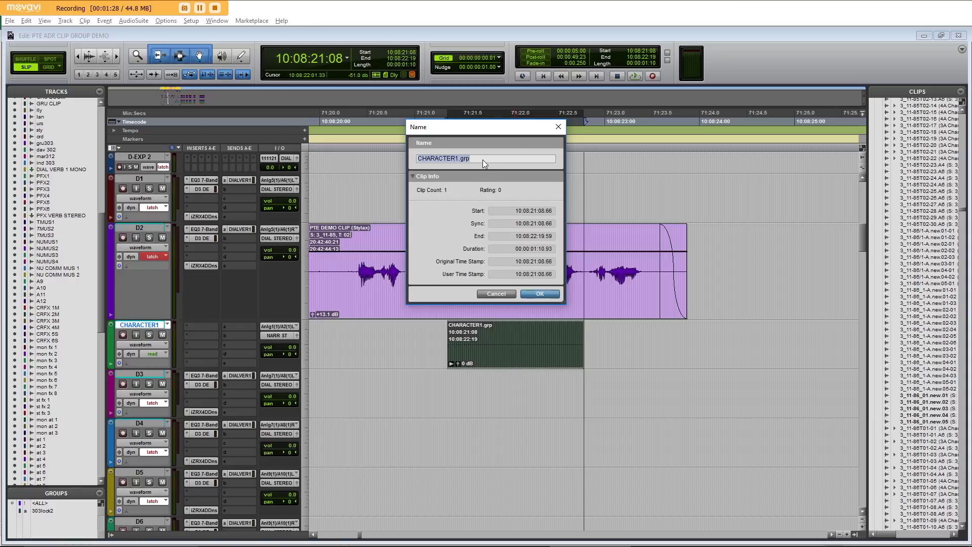
text(This is my dialogue)
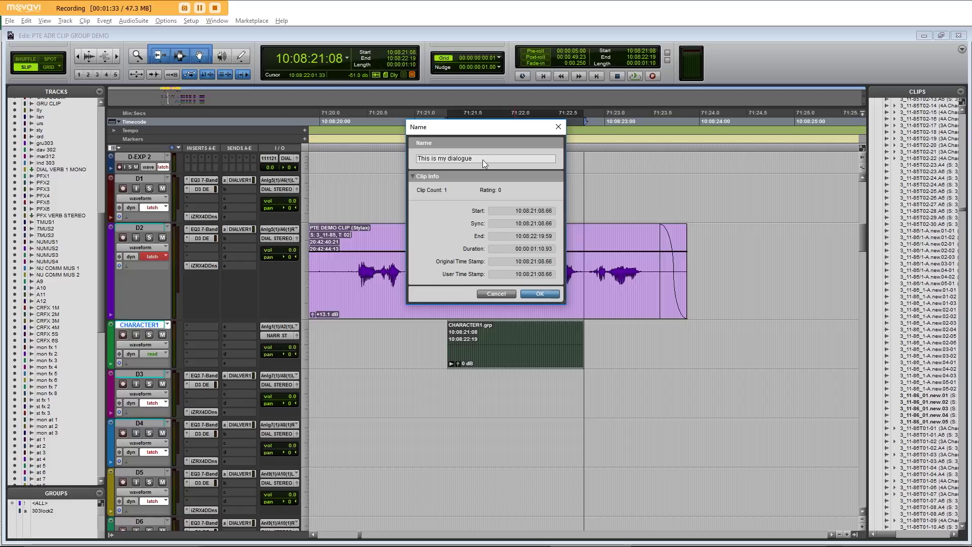
key(Return)
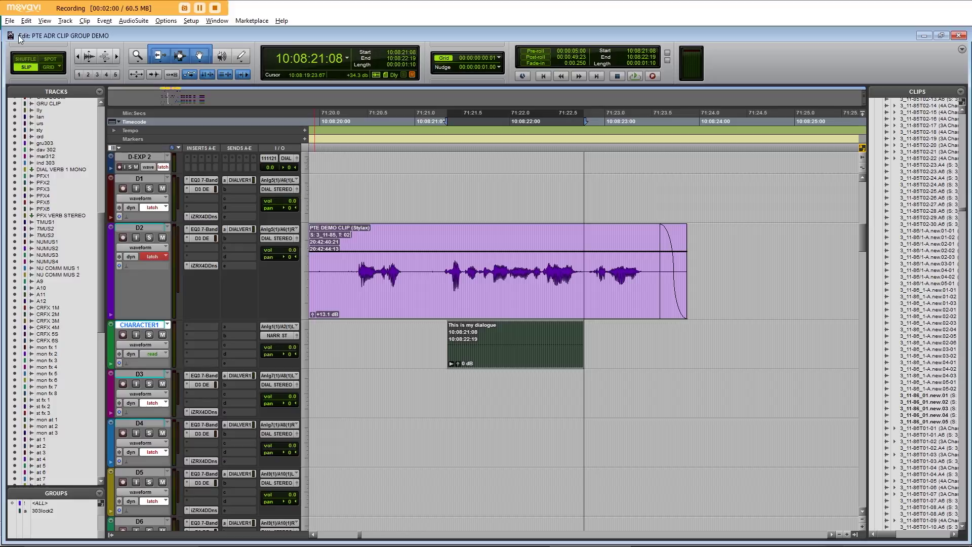
Start exporting the session info as text from the File menu
click(10, 23)
mouse_move(33, 156)
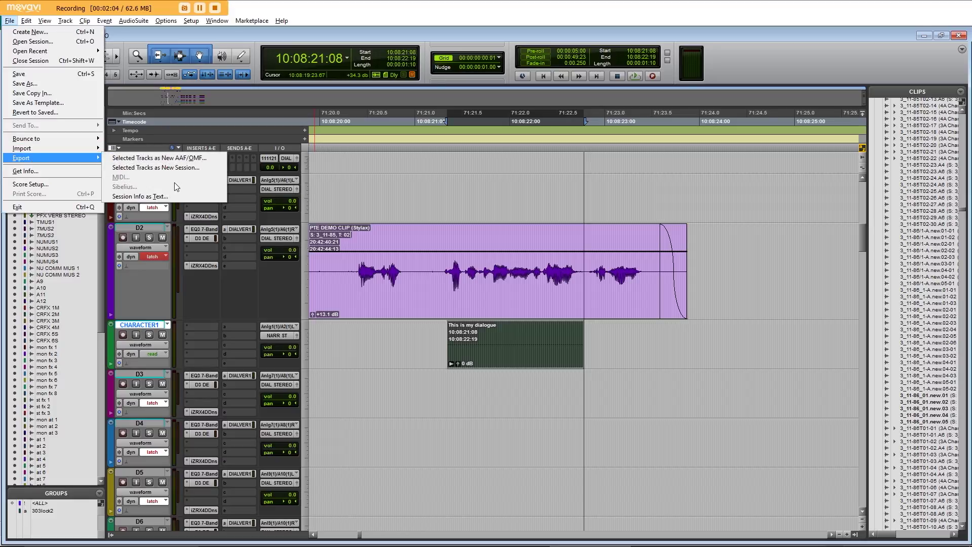
click(165, 197)
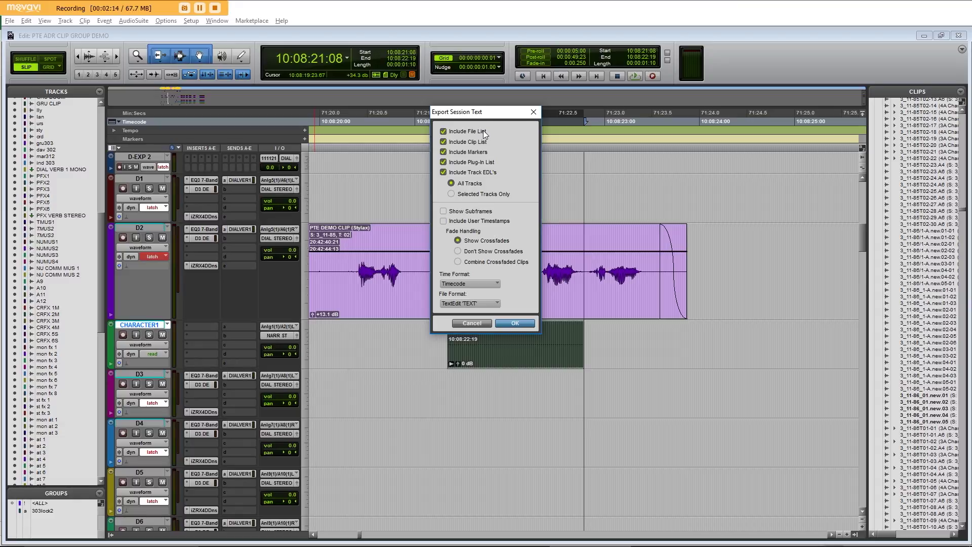
Export only track EDLs for selected tracks, leaving out file, clip, marker and plug-in lists and crossfades
click(485, 131)
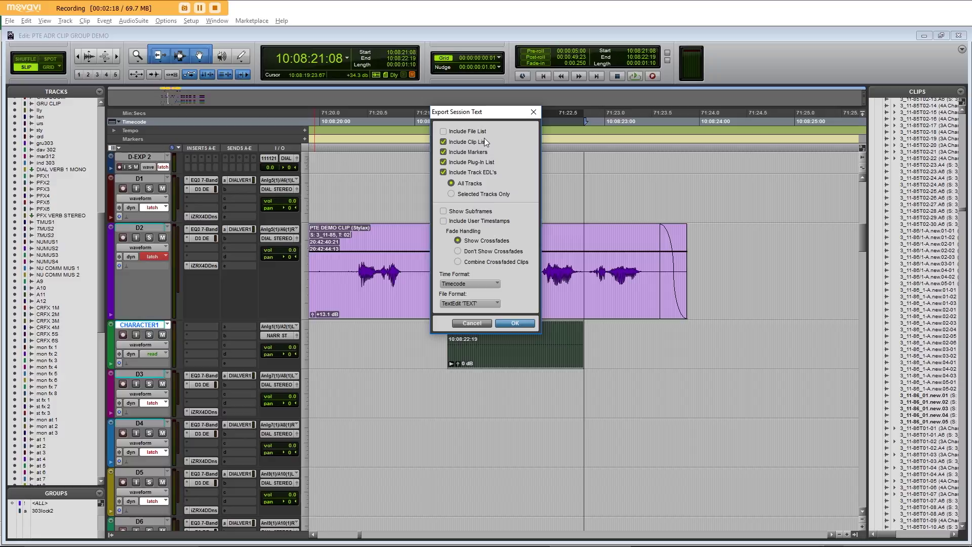
click(485, 142)
click(485, 152)
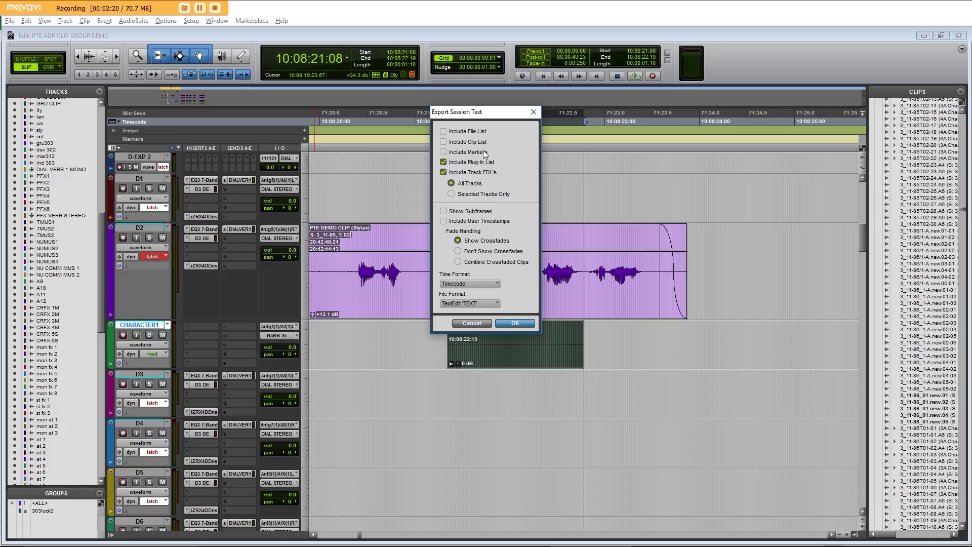
click(486, 163)
click(452, 195)
click(458, 252)
Confirm the export settings and choose Google Drive > !PTE > CLIP GROUP > EXPORTS as destination
click(515, 323)
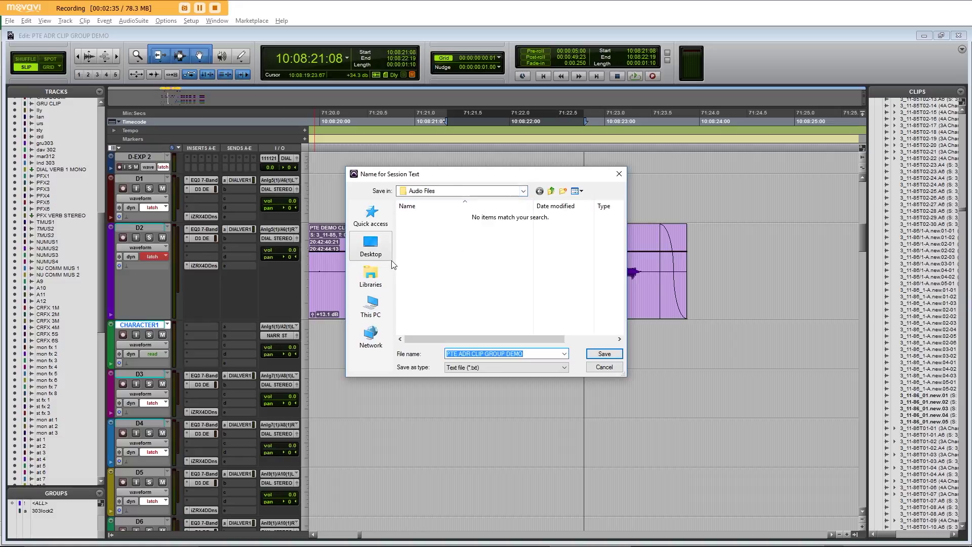
click(370, 215)
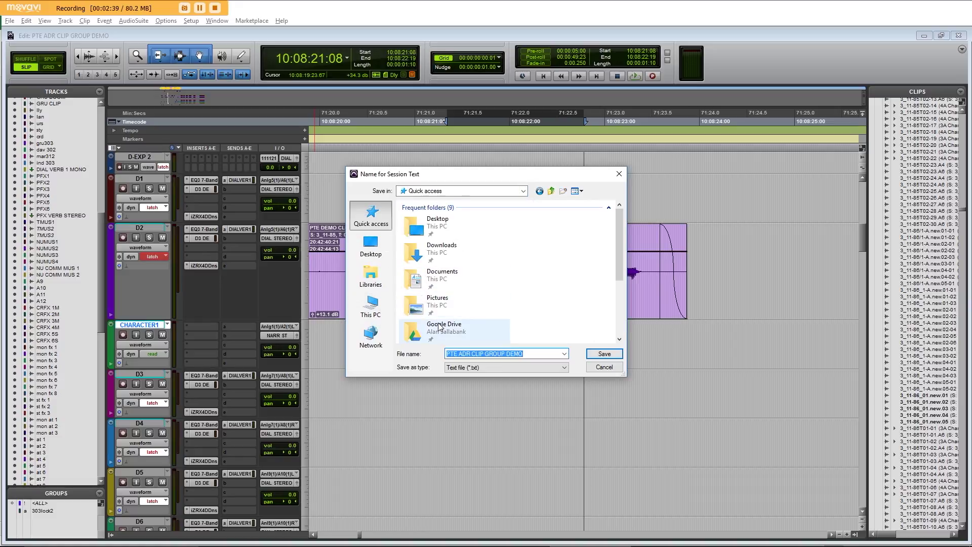
double_click(440, 329)
double_click(431, 278)
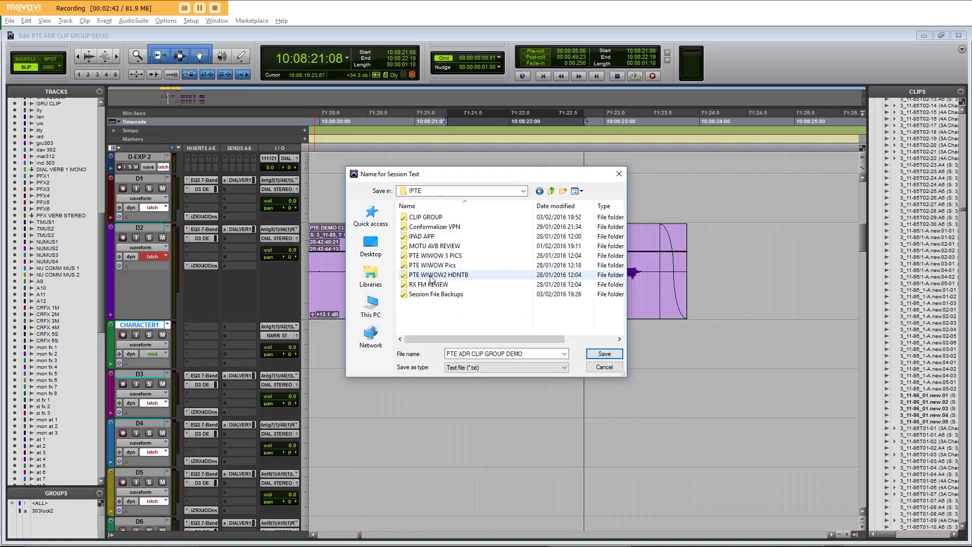
double_click(424, 218)
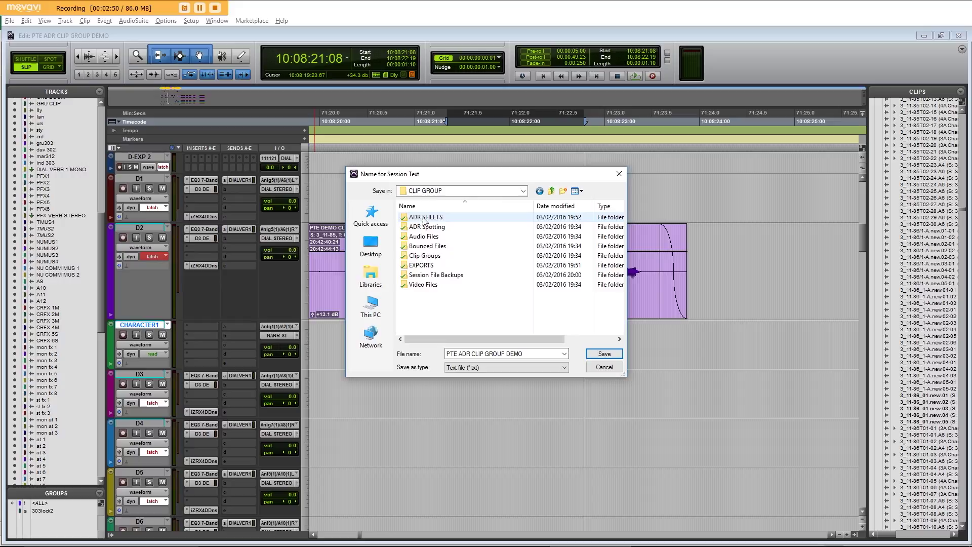
double_click(425, 265)
Name the file PTE DEMO ADR CHARACTER1 030216 and save it
click(532, 353)
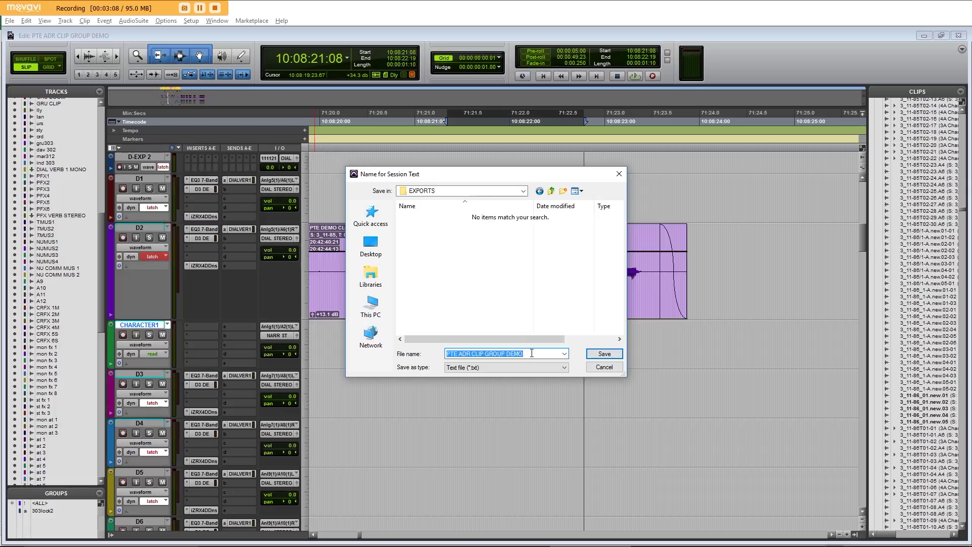
text(PTE DEMO ADR CHARACTER1)
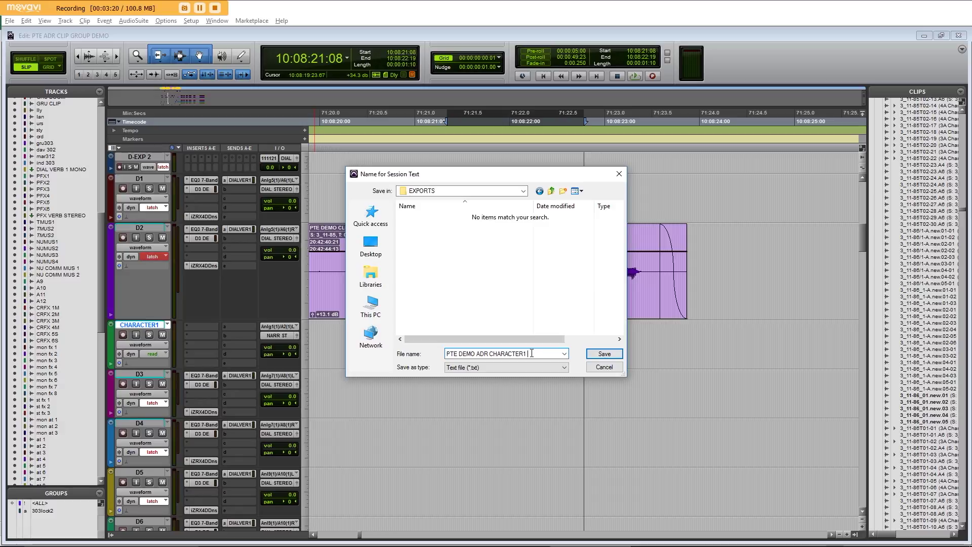
text(030216)
key(Return)
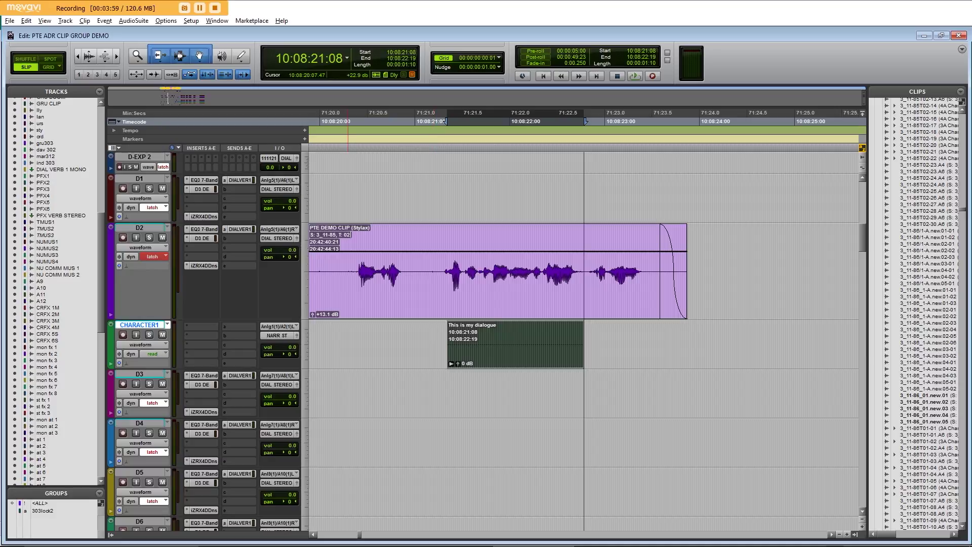
Bring the PTE ADR Template workbook to the front and show its File Info page
mouse_move(408, 537)
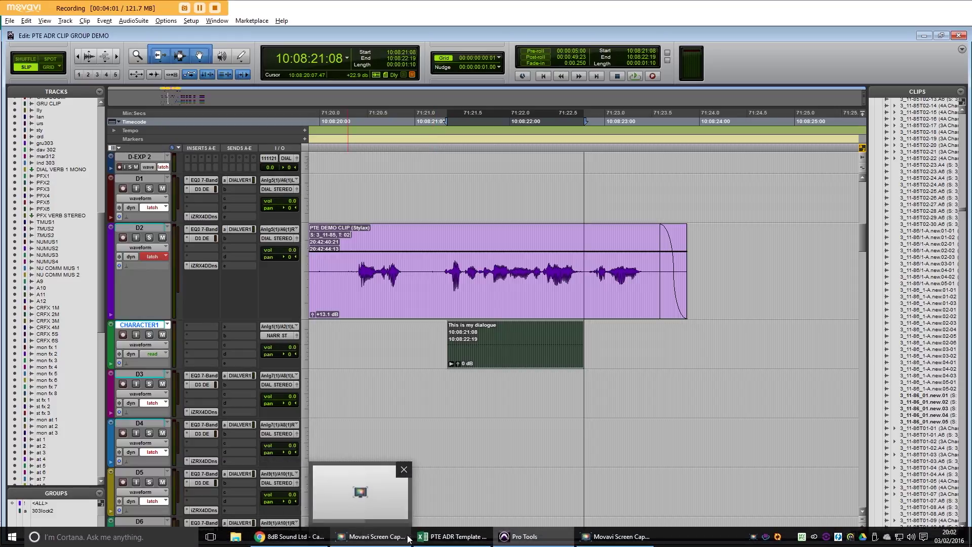
click(455, 537)
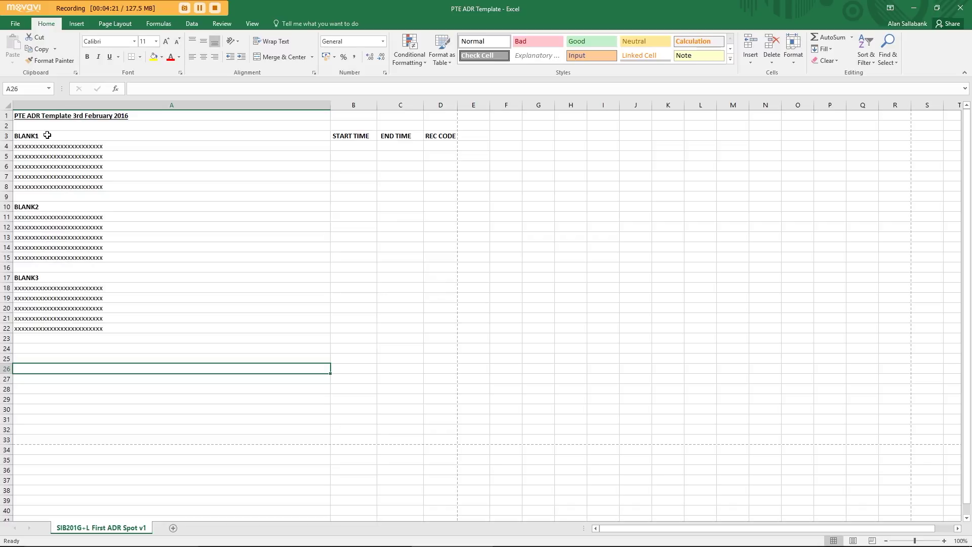
click(16, 23)
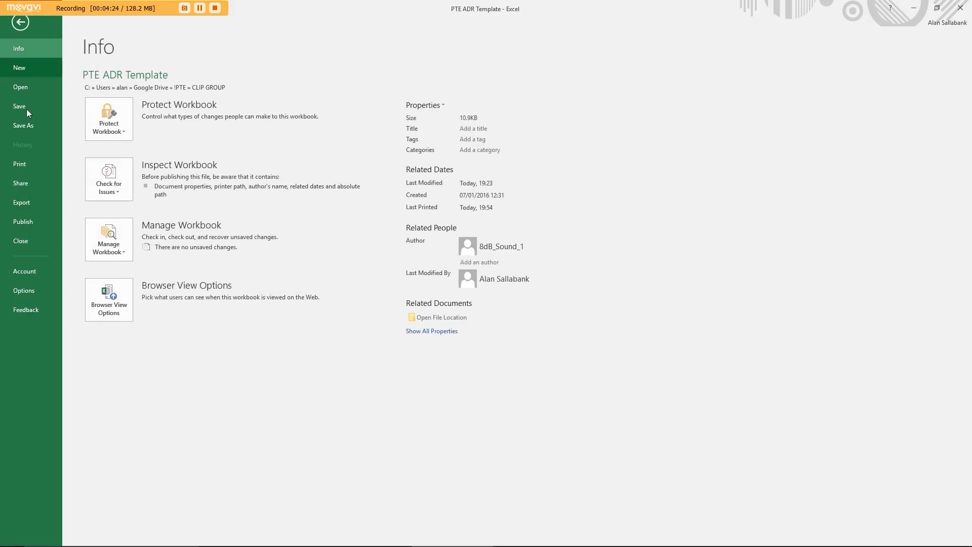
Open PTE DEMO ADR CHARACTER1 030216 from EXPORTS using All Files, and step through the Text Import Wizard
click(22, 88)
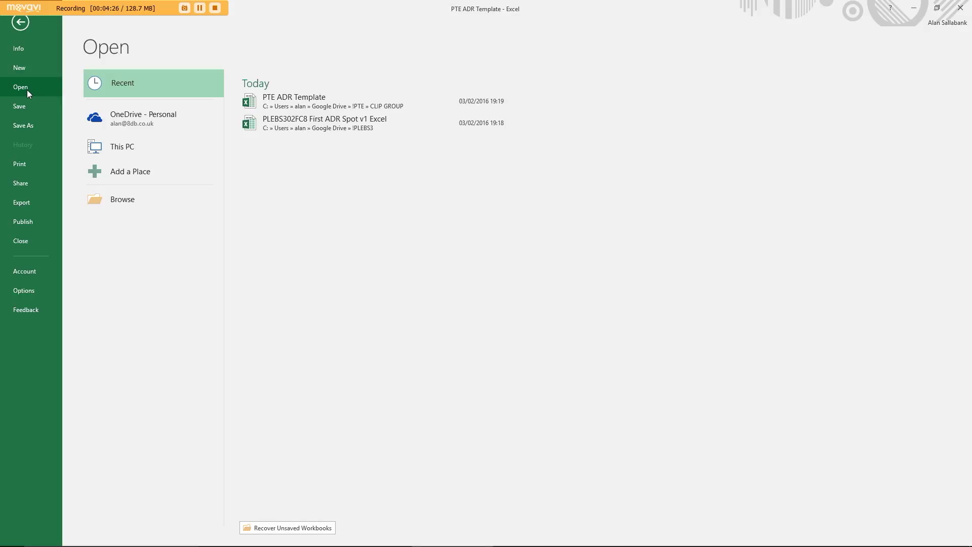
click(132, 198)
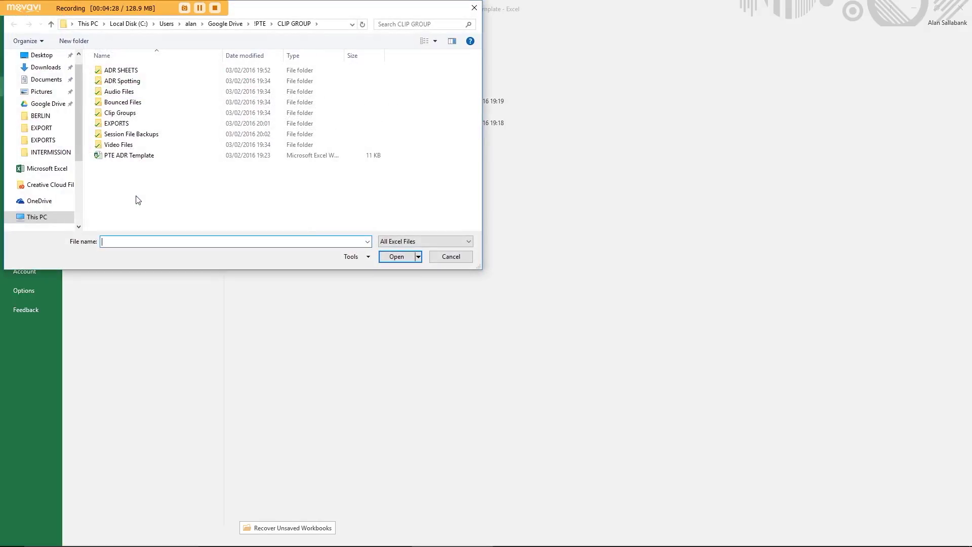
double_click(132, 124)
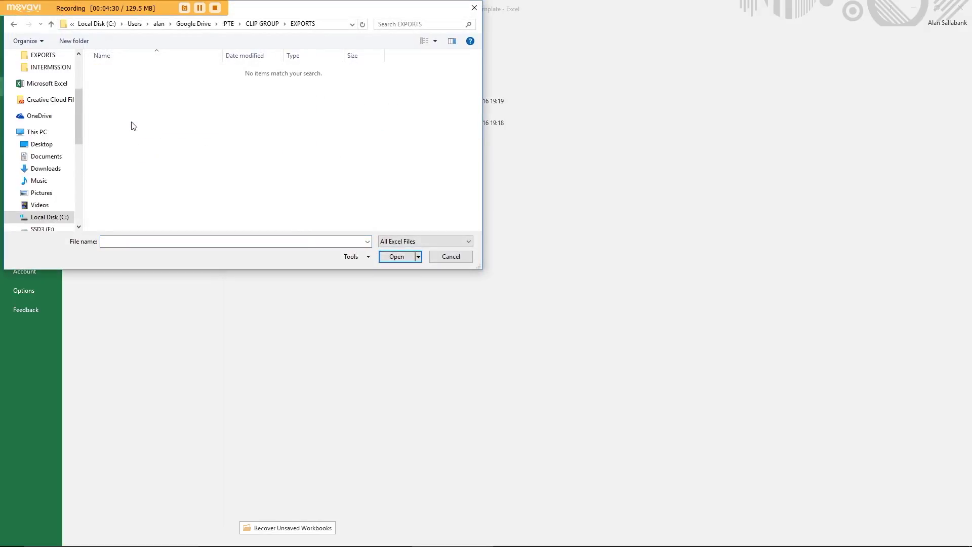
click(387, 242)
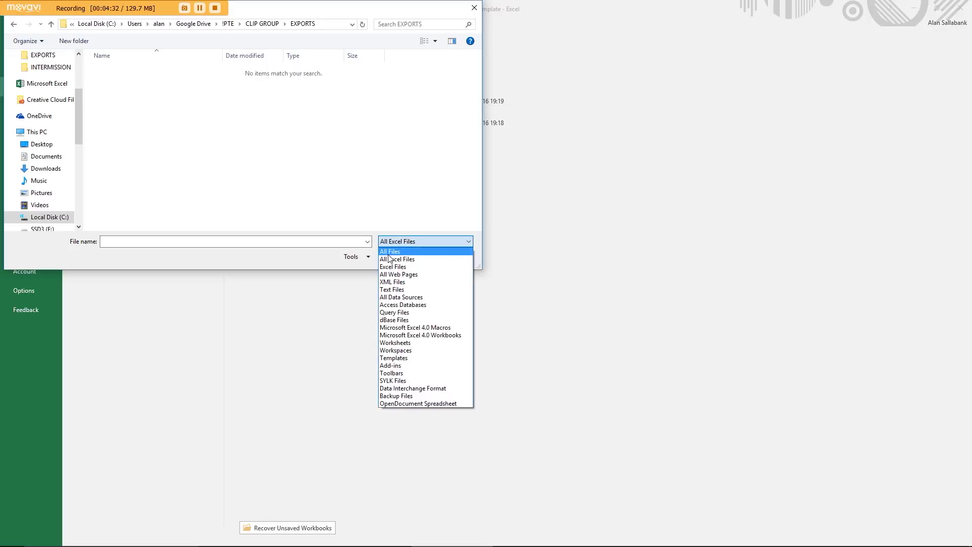
click(389, 253)
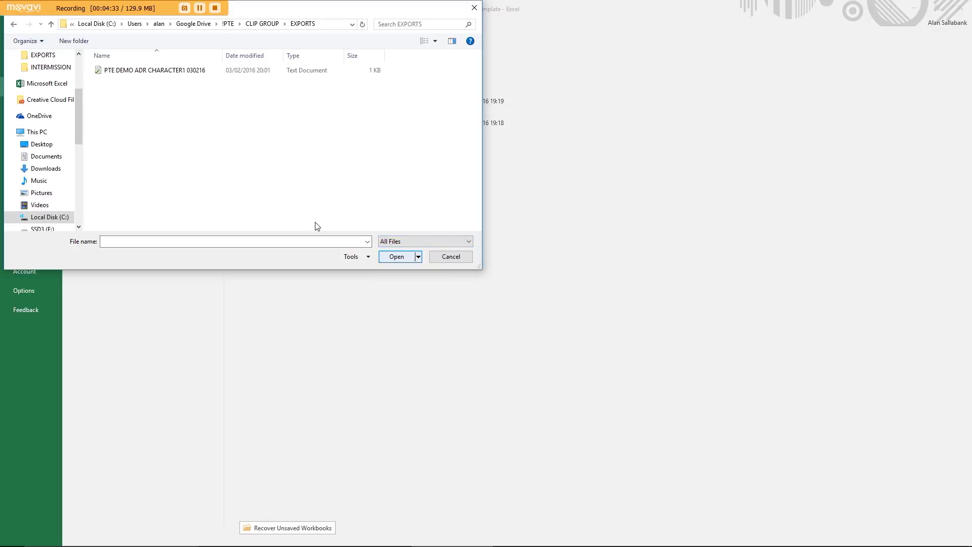
double_click(182, 74)
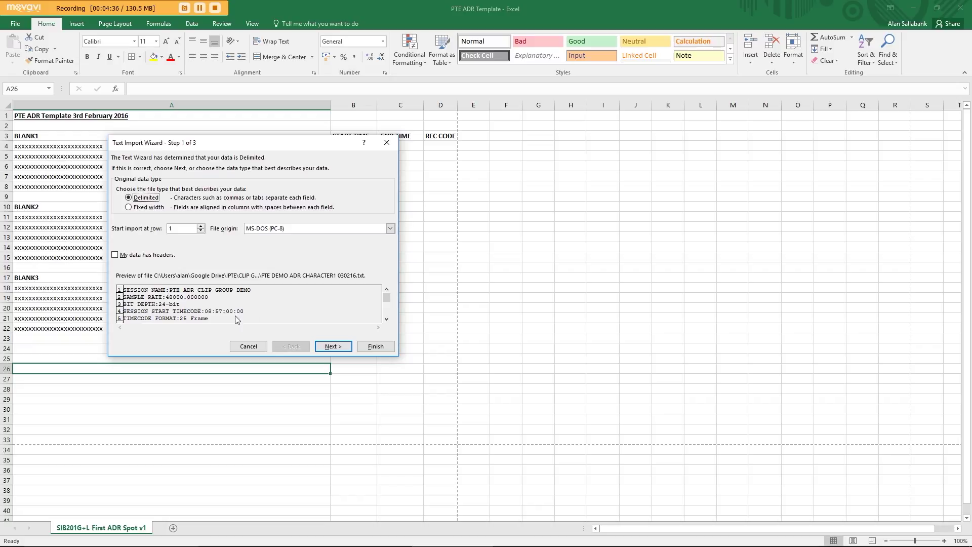
click(334, 347)
click(334, 347)
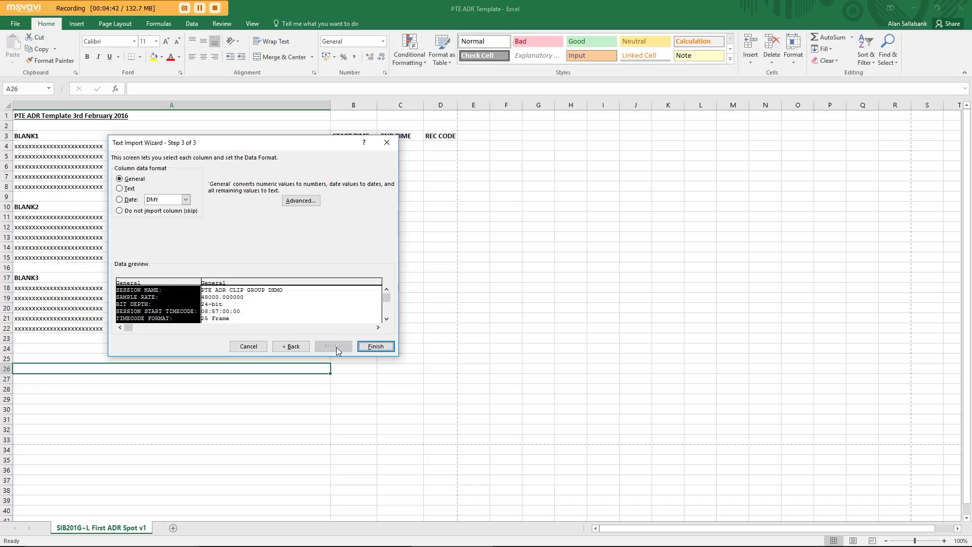
Finish the import and auto-fit columns A, C, D, E and F
click(376, 347)
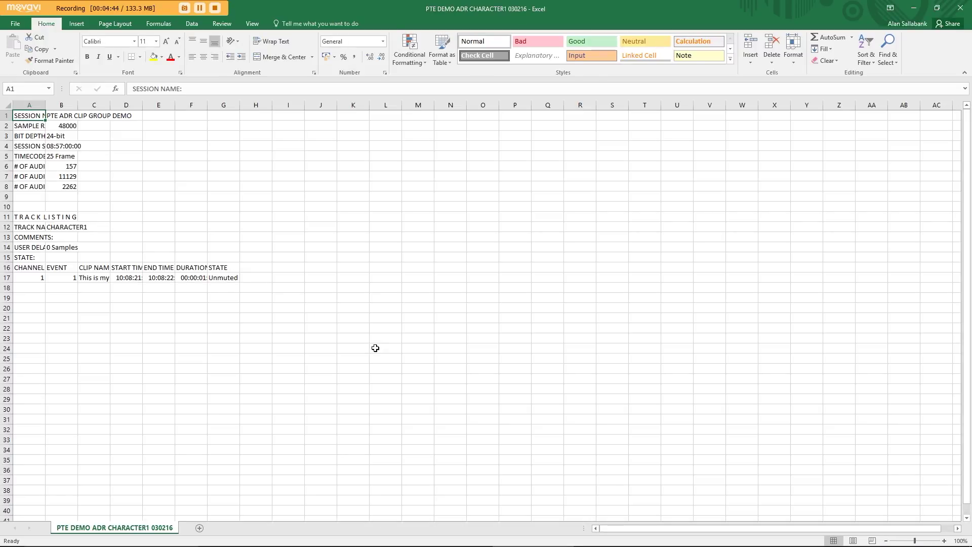
double_click(45, 105)
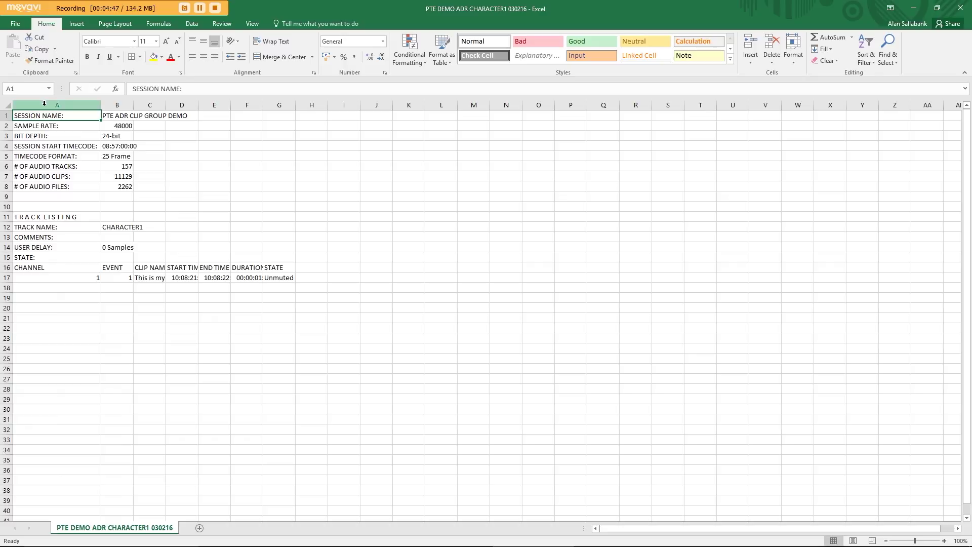
double_click(165, 104)
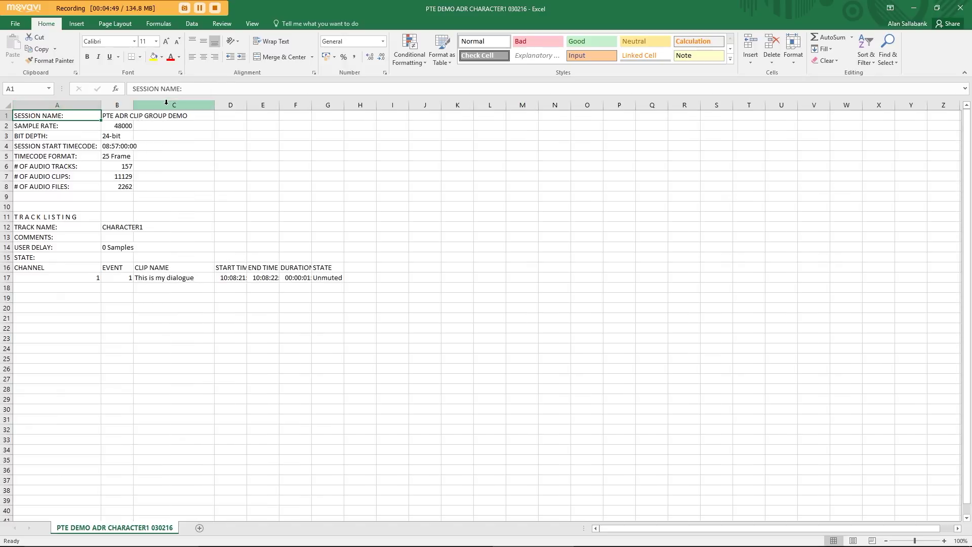
double_click(246, 105)
double_click(293, 106)
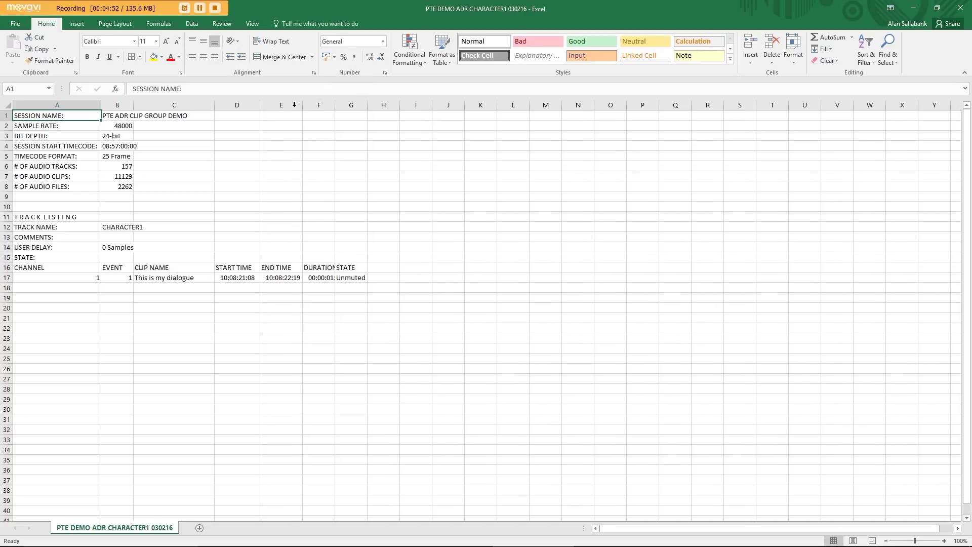
double_click(335, 105)
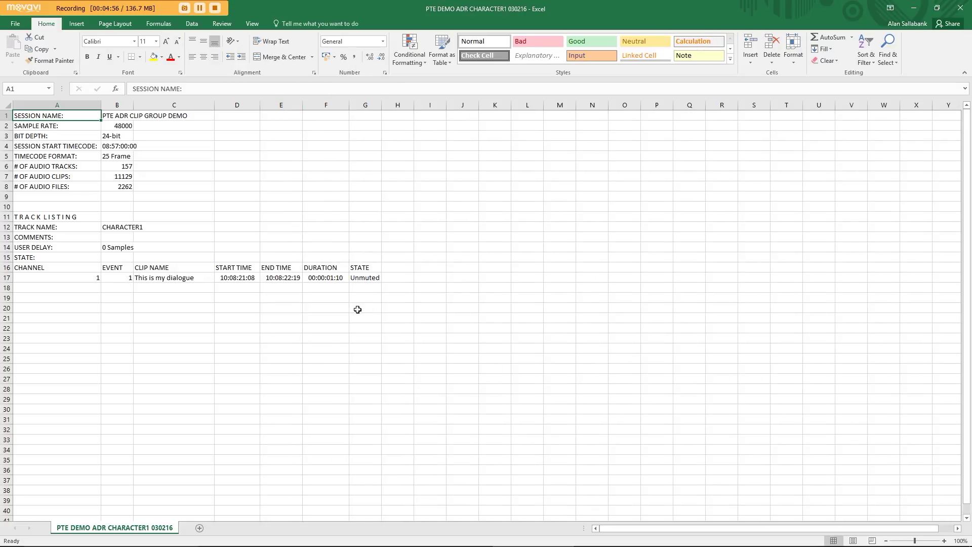
Copy the dialogue line and its timecodes in C17:E17
click(176, 276)
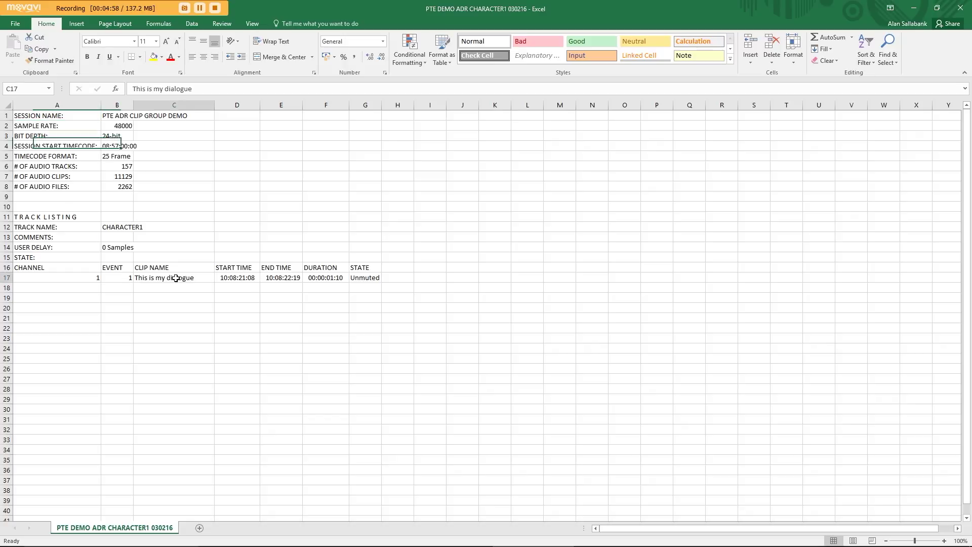
shift+click(282, 279)
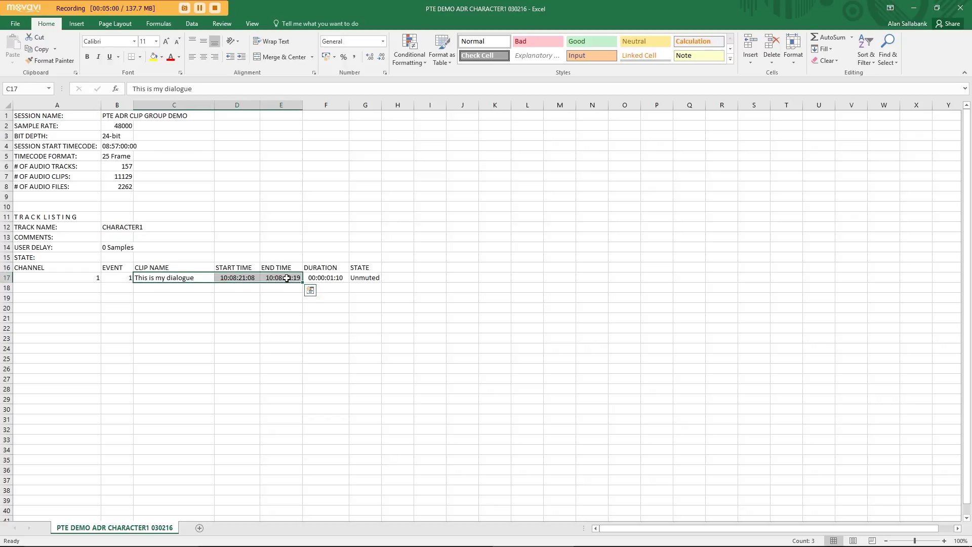
key(ctrl+c)
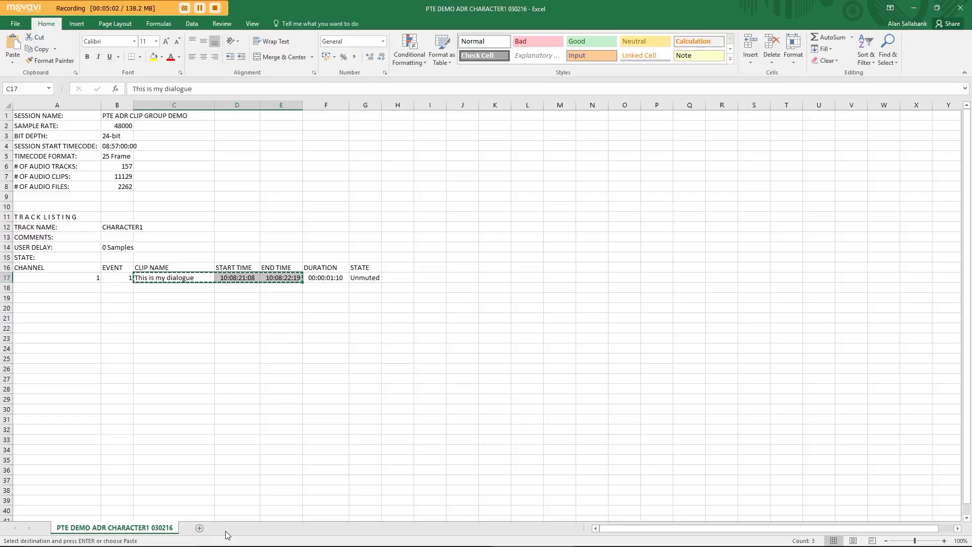
Paste the dialogue line and timecodes into cell A4 of PTE ADR Template under BLANK1
mouse_move(225, 541)
click(445, 541)
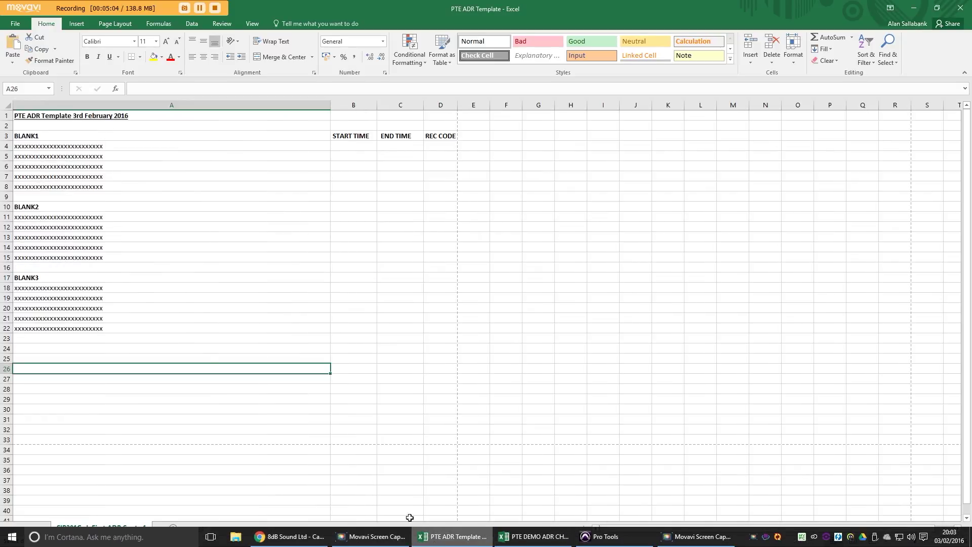
click(45, 146)
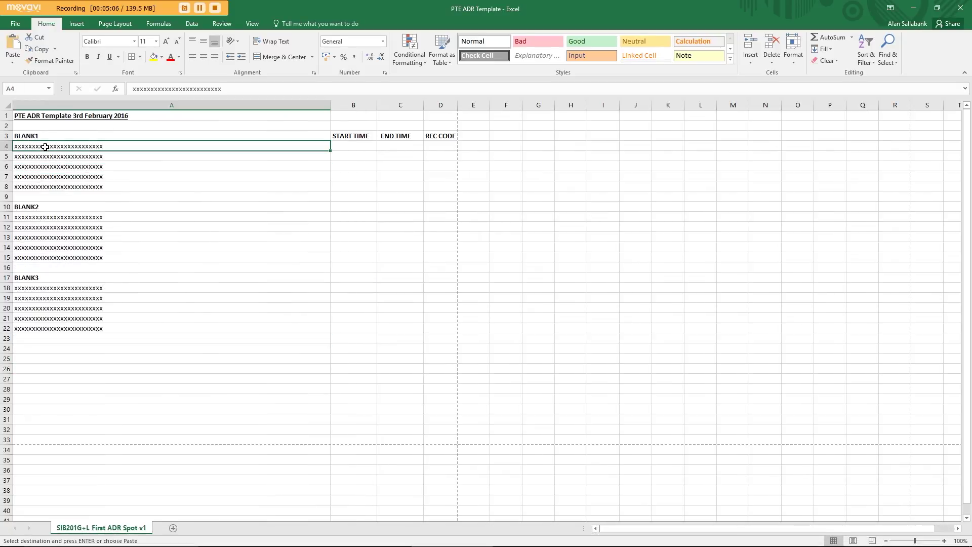
key(ctrl+v)
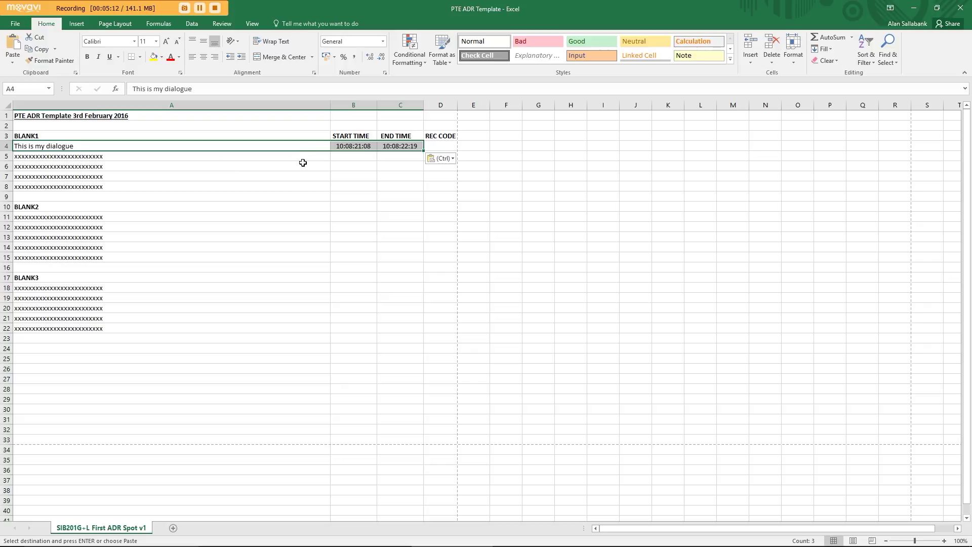
Clear the placeholder contents from A5:A22
click(22, 157)
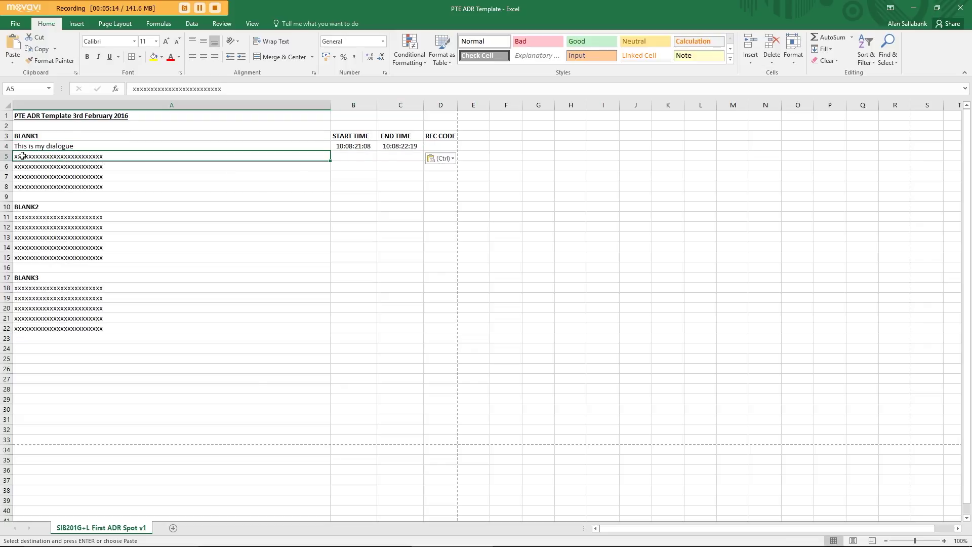
shift+click(40, 327)
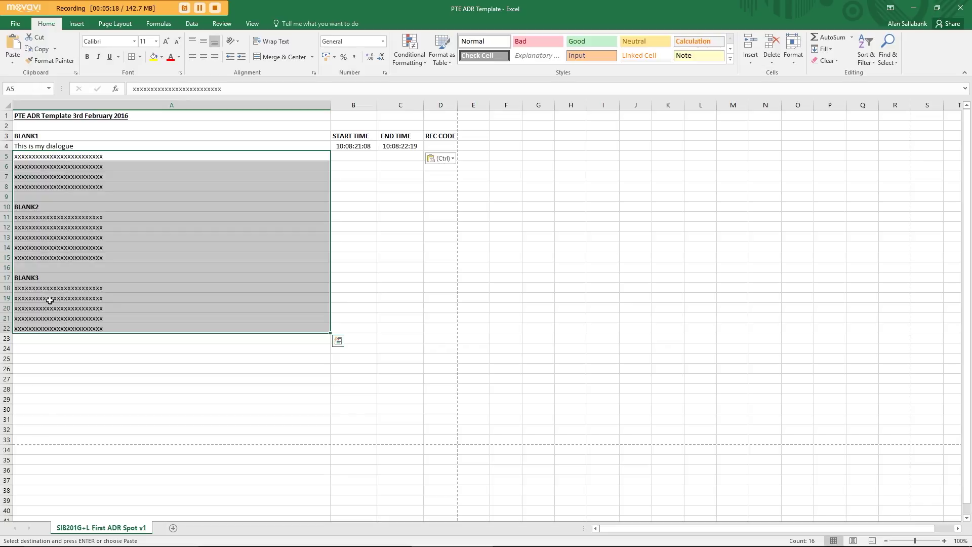
right_click(117, 158)
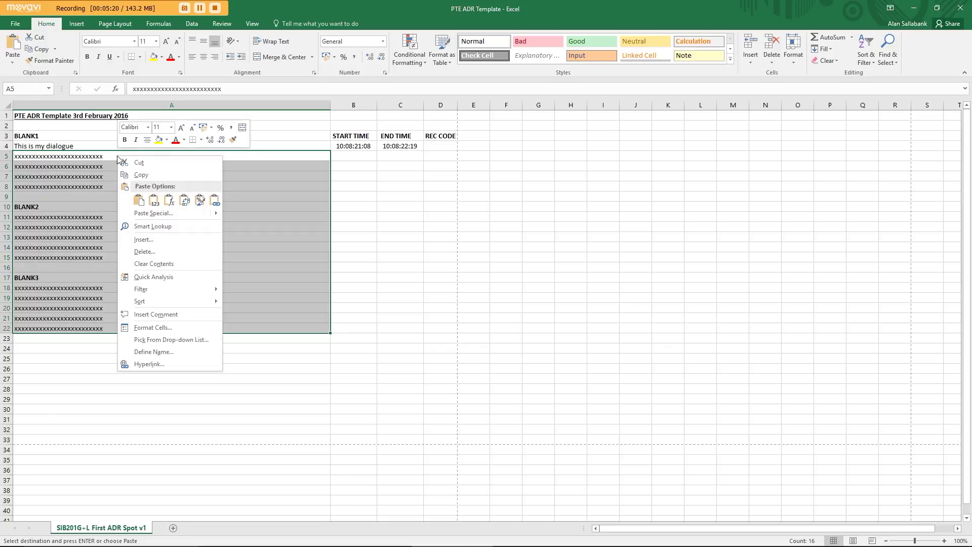
click(148, 263)
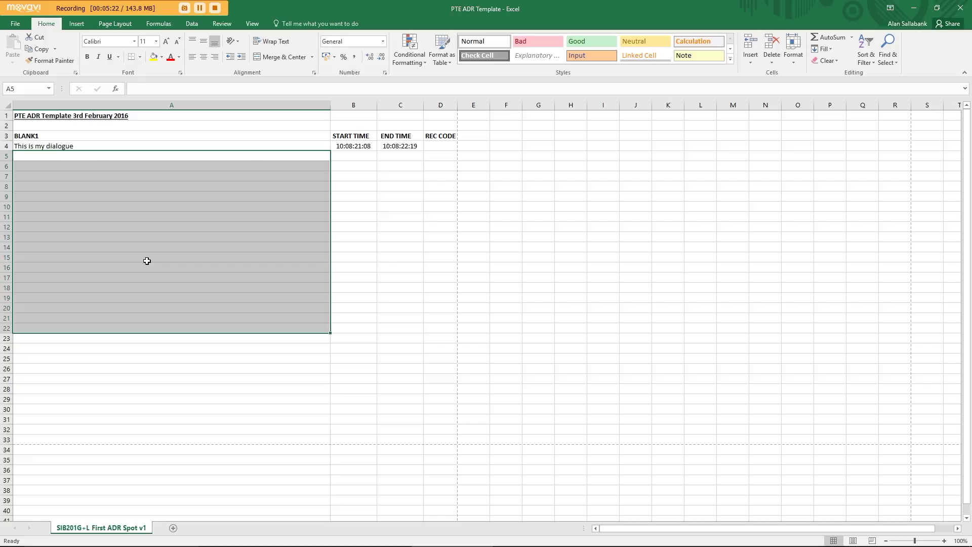
click(147, 261)
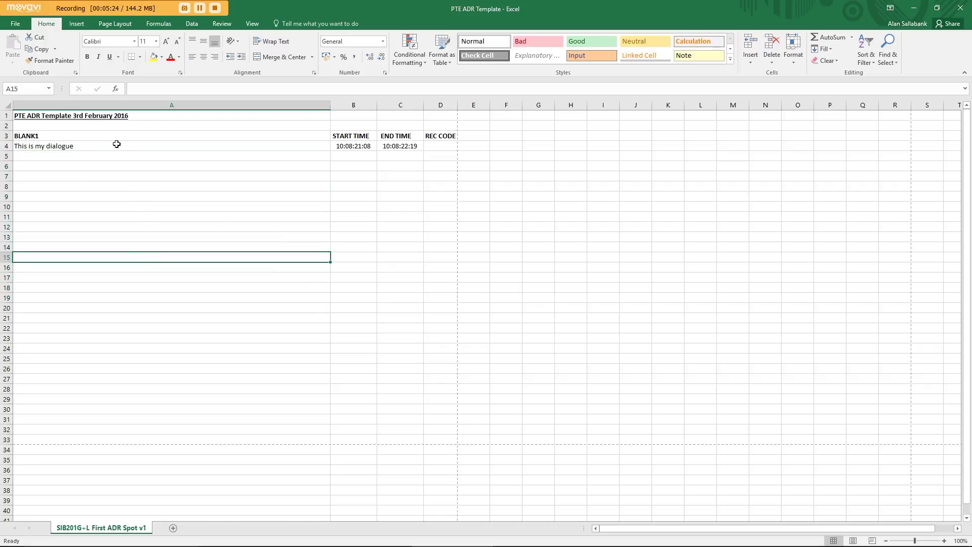
Start Save As and choose the ADR SHEETS folder as the save location
click(22, 24)
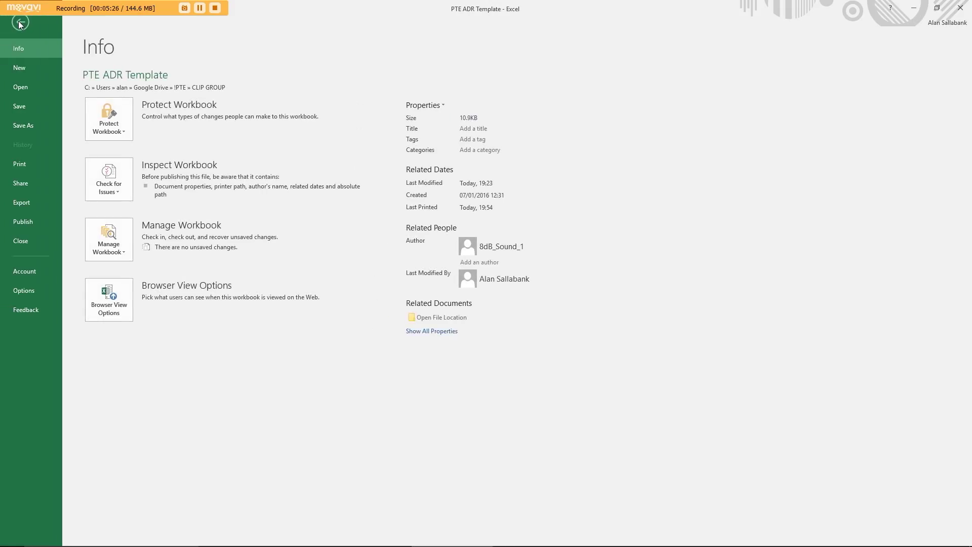
click(26, 124)
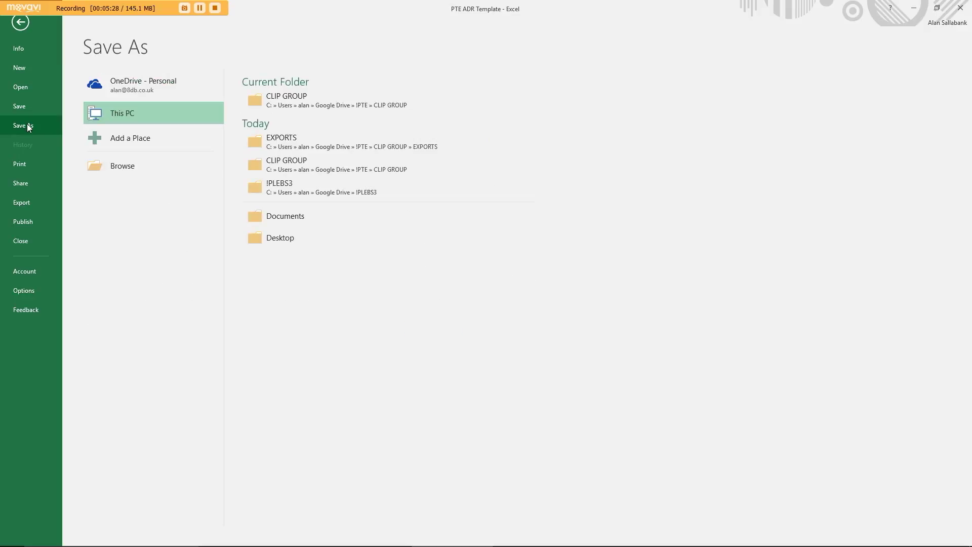
click(323, 100)
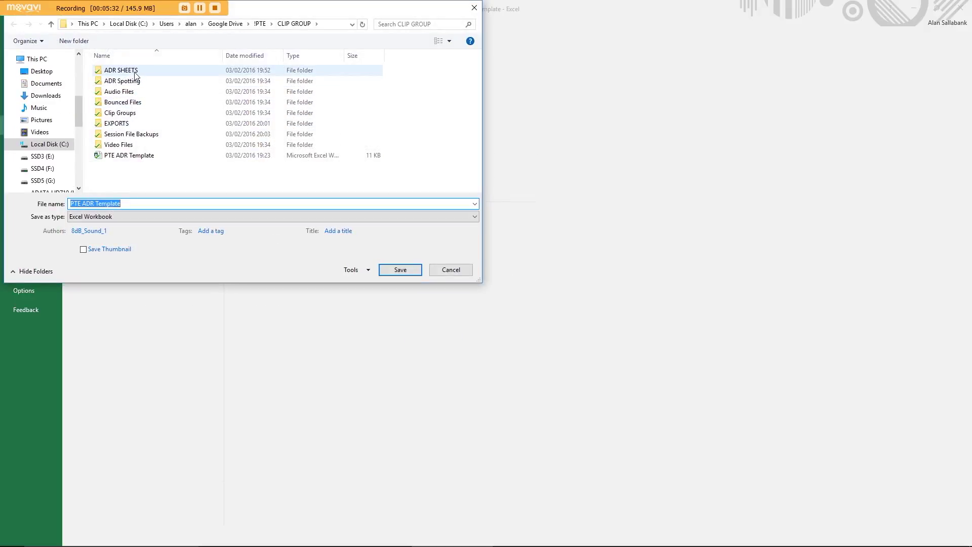
double_click(135, 75)
Replace 'Template' in the file name with 'DEMO CHARACTER1 ADR' and save
click(125, 203)
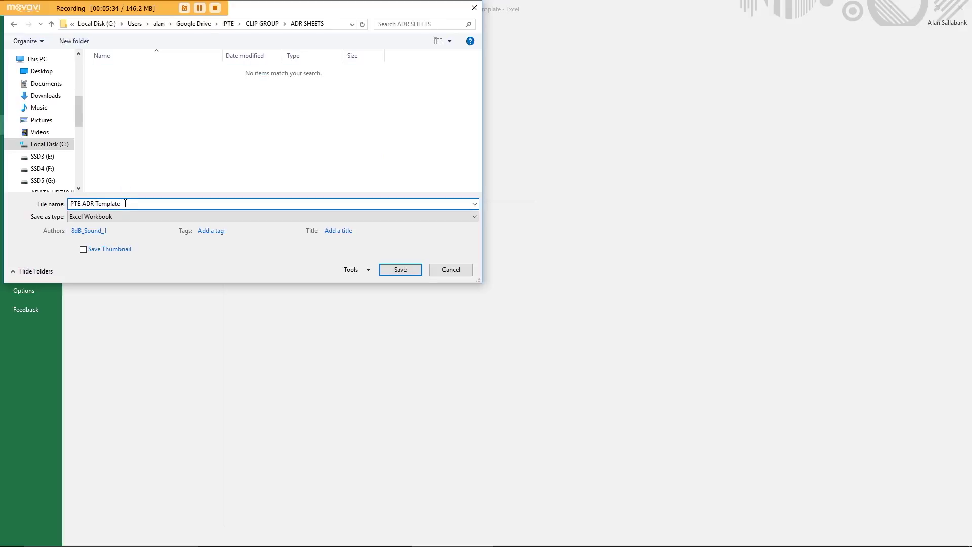
double_click(125, 203)
text(DEMO CHARACTER1 ADR 030216)
key(Return)
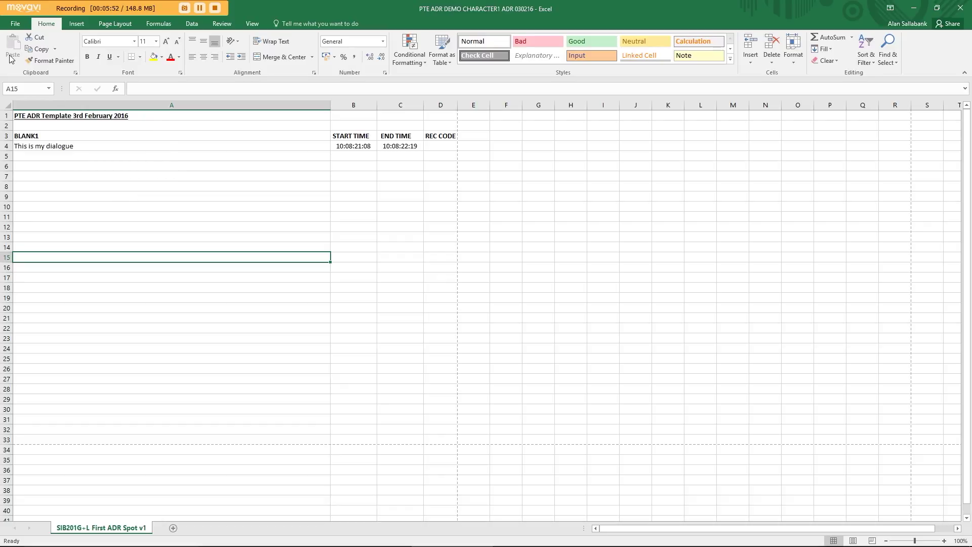
Export the sheet as PDF 'PTE ADR DEMO CHARACTER1 ADR 030216' into the ADR SHEETS folder
click(16, 24)
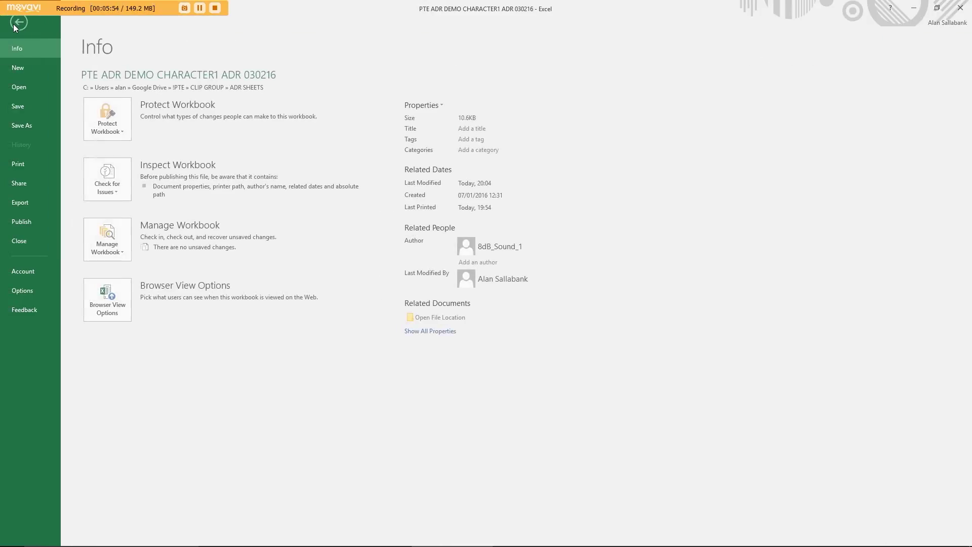
click(42, 124)
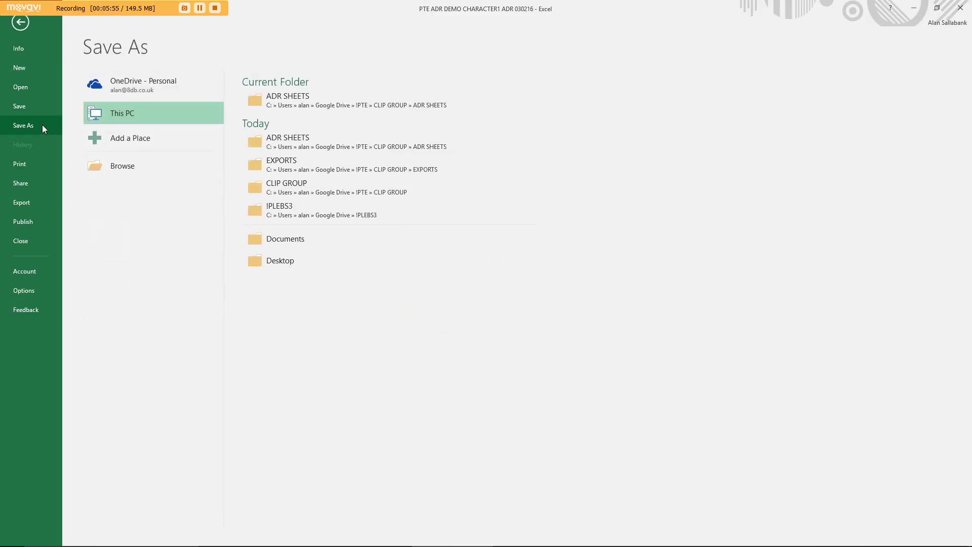
click(284, 99)
click(209, 221)
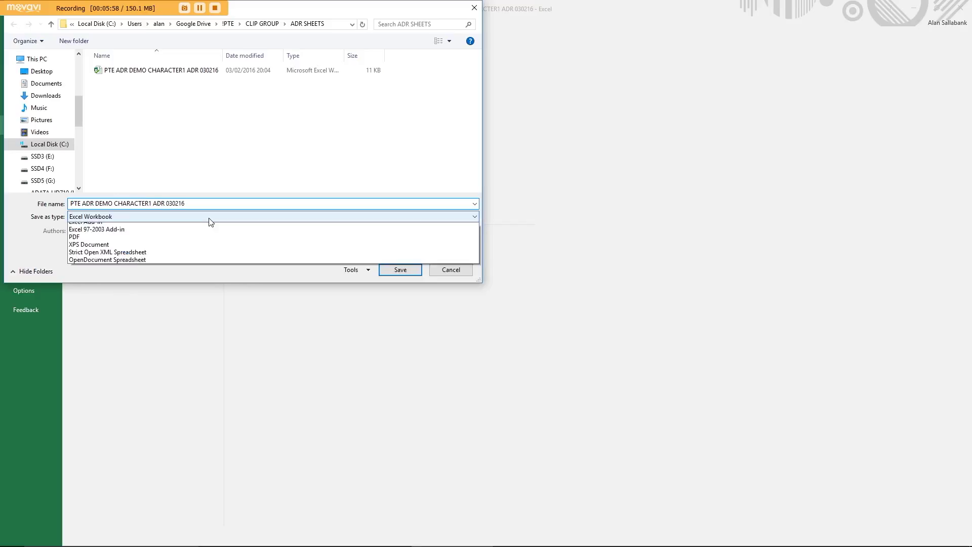
click(197, 407)
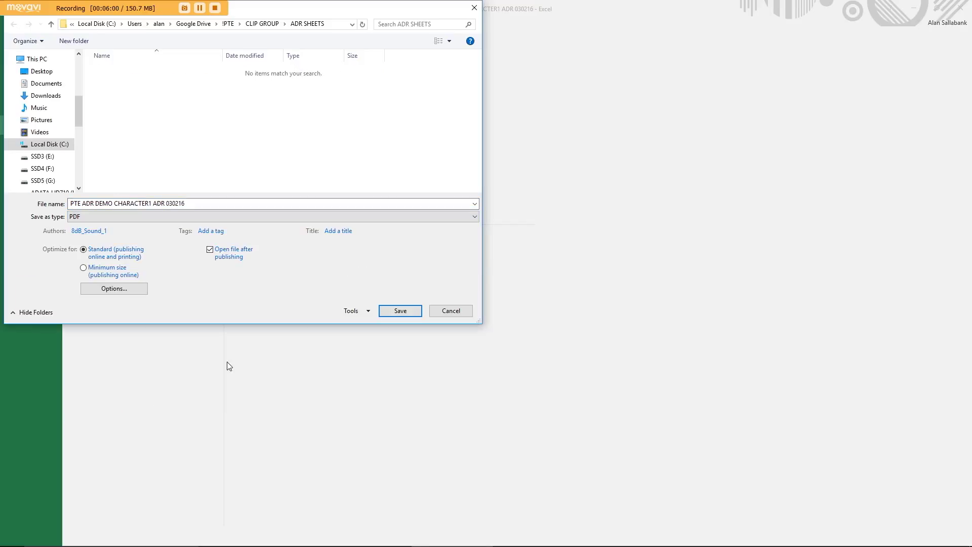
click(394, 308)
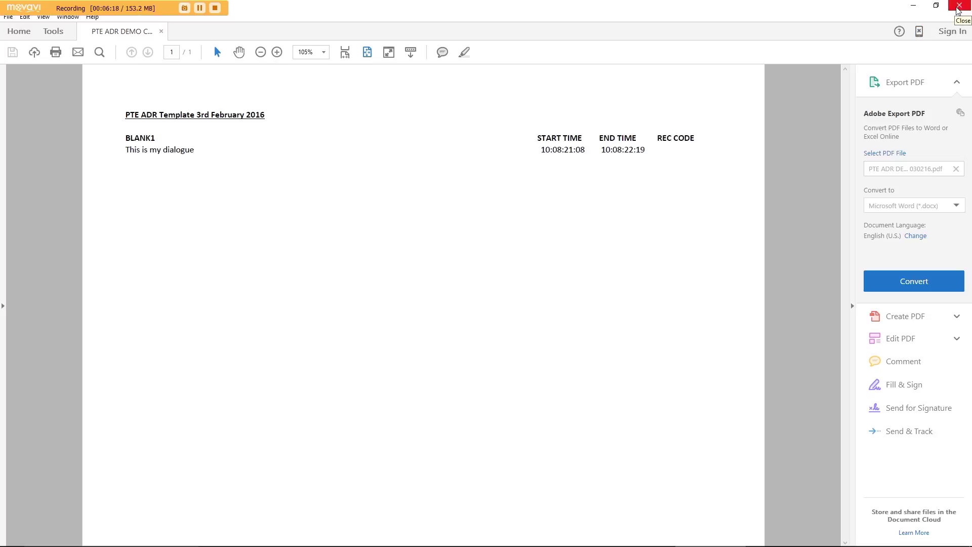
Review the exported PDF in Acrobat Reader showing 'This is my dialogue' from 10:08:21:08 to 10:08:22:19
click(958, 7)
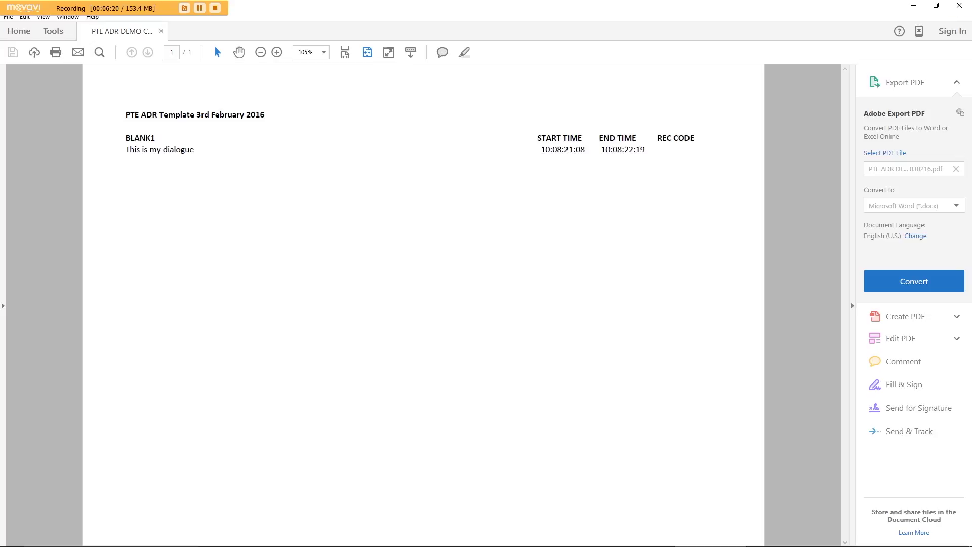